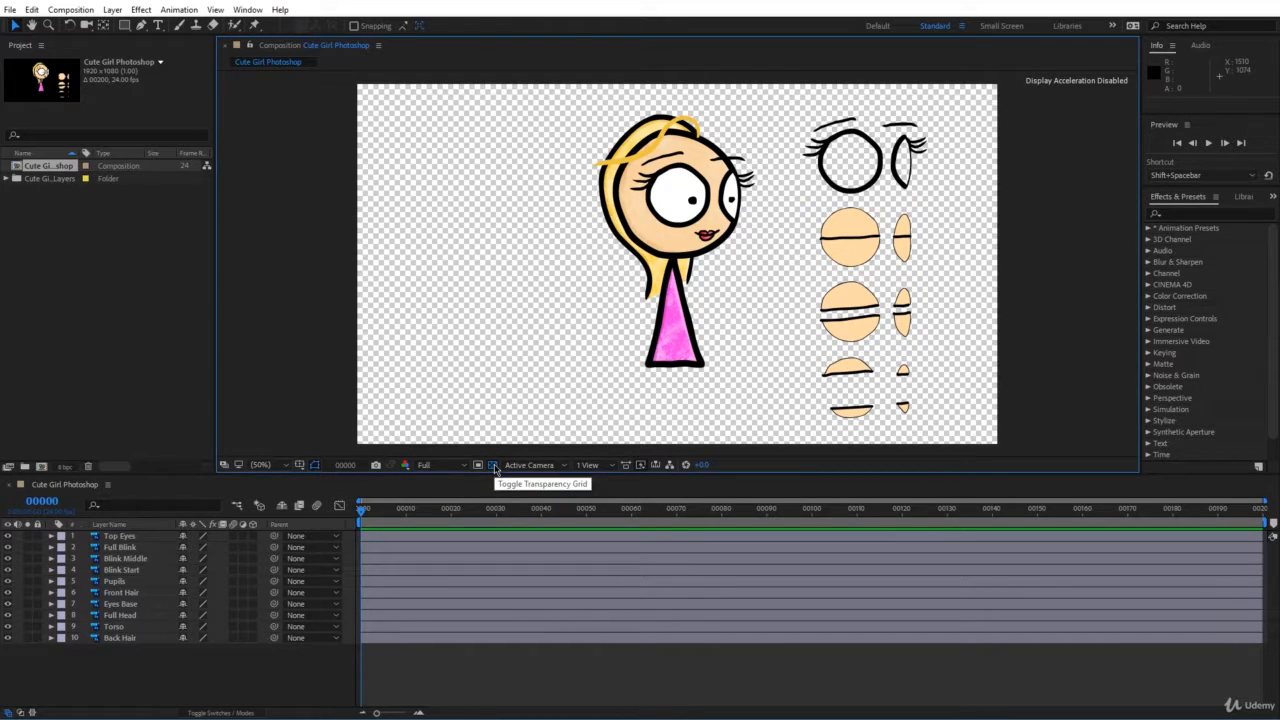
- Check the character artwork with the transparency grid turned off, then restore the grid
click(493, 466)
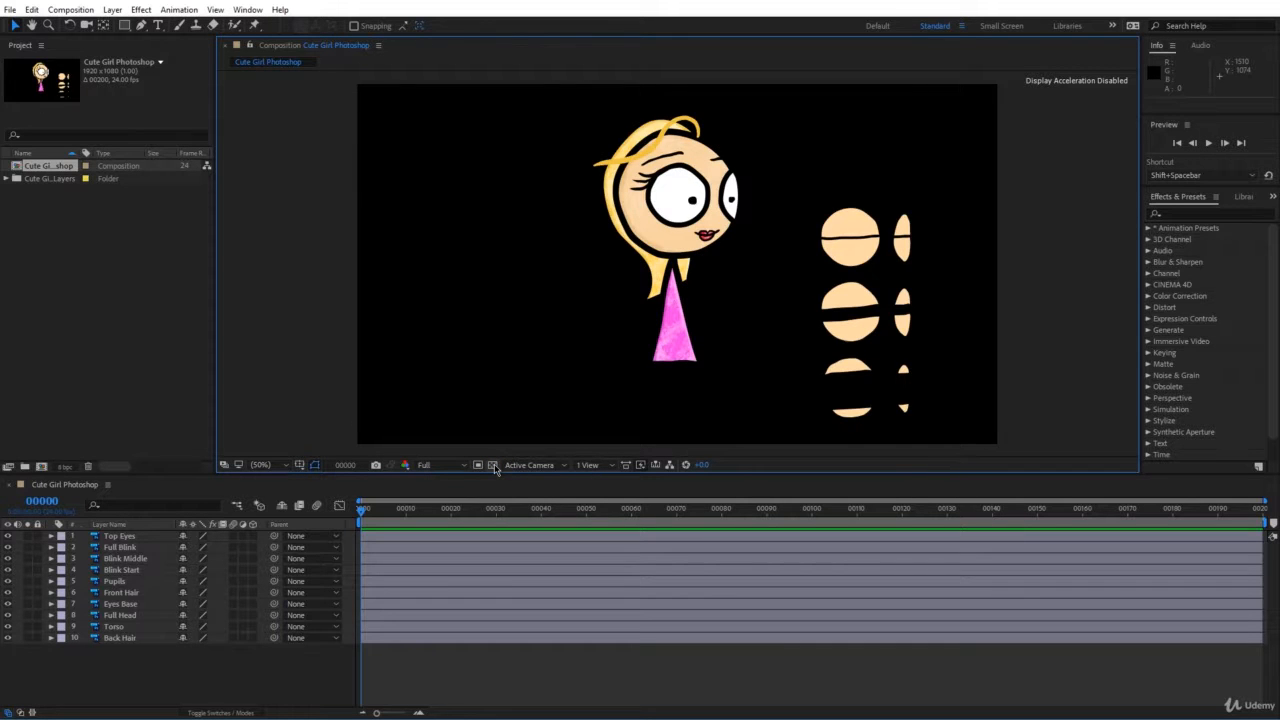
click(493, 466)
- Show the rulers and place two horizontal guides above and below the girl's large eye and a vertical guide at its outer edge
scroll(692, 321, up, 2)
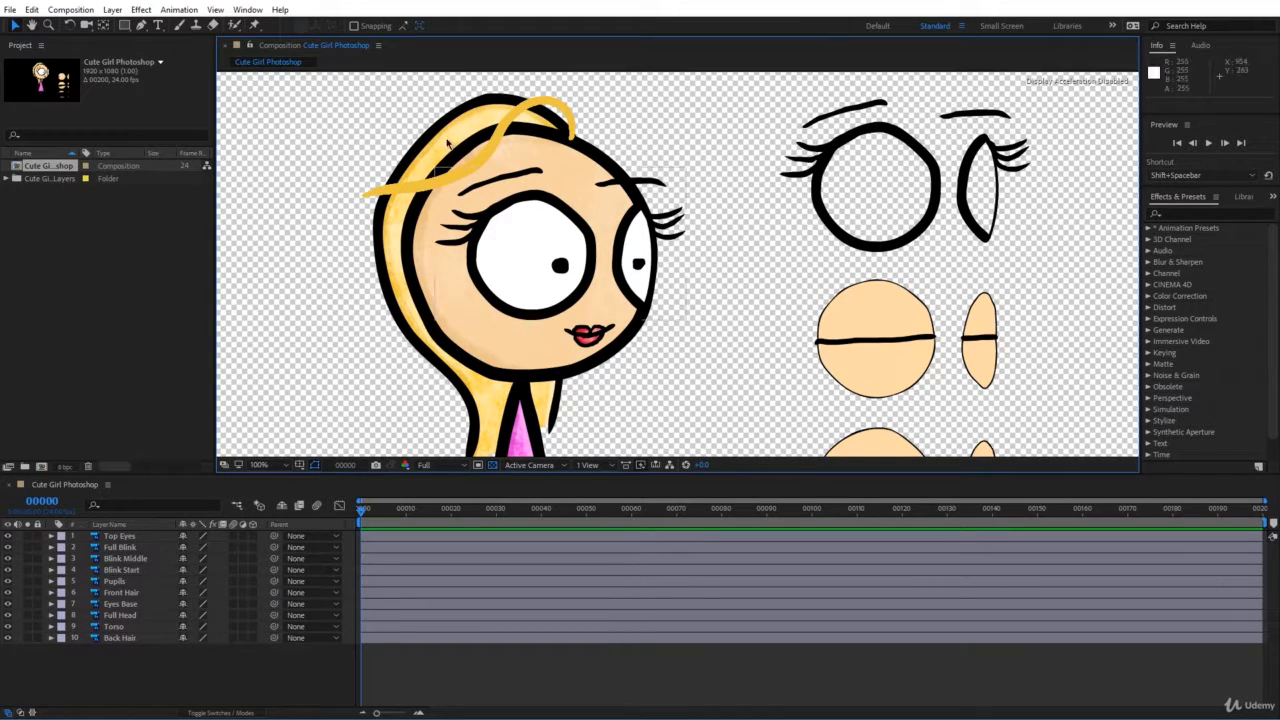
click(215, 10)
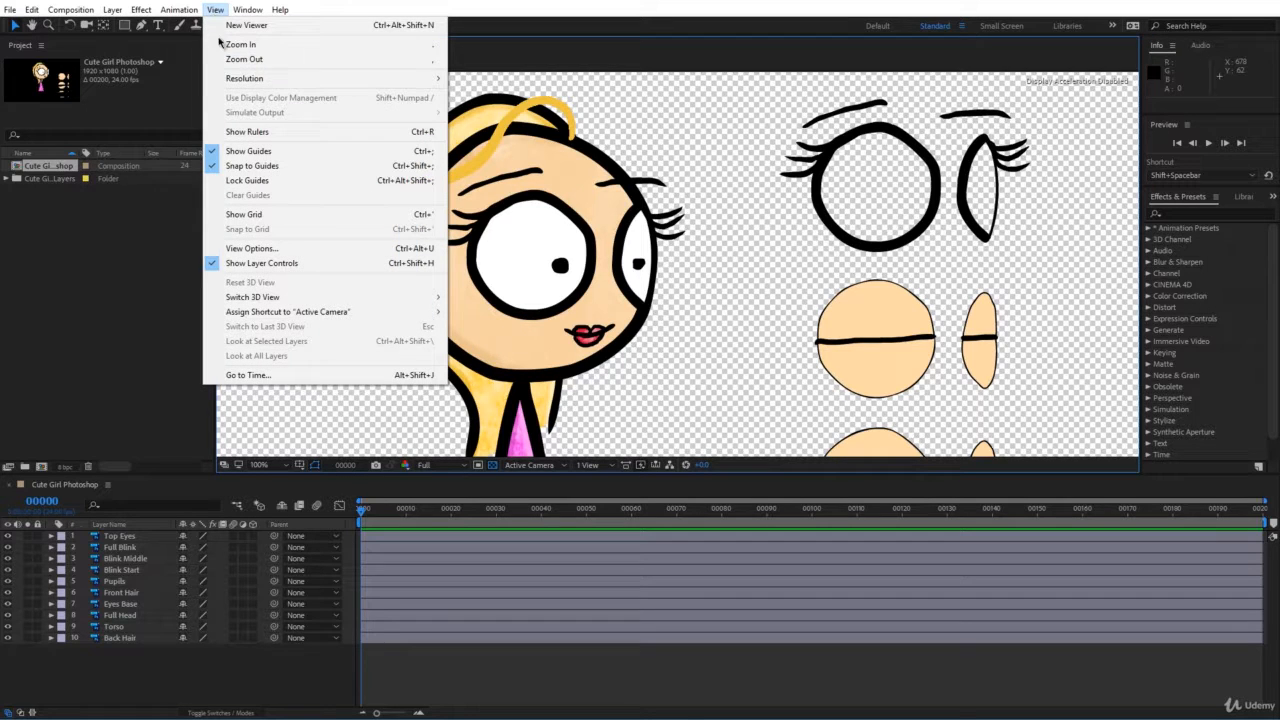
click(245, 132)
drag(513, 76, 487, 190)
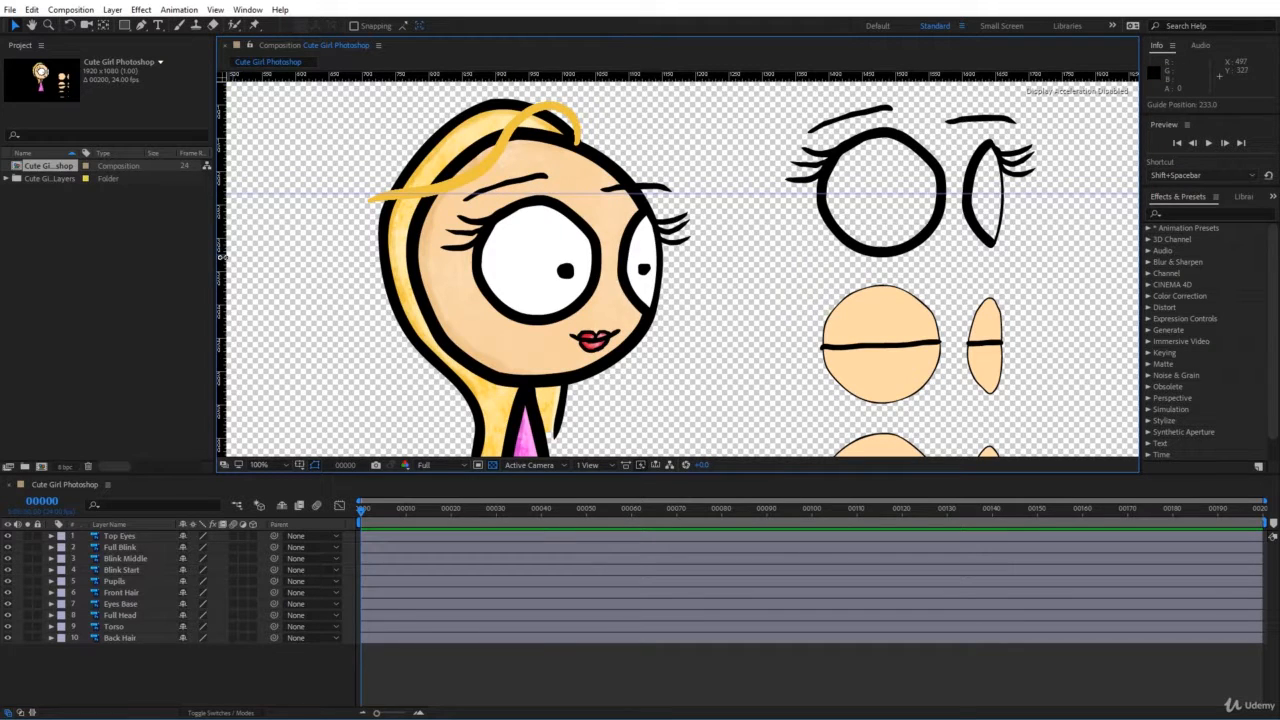
drag(221, 258, 471, 256)
drag(574, 76, 541, 326)
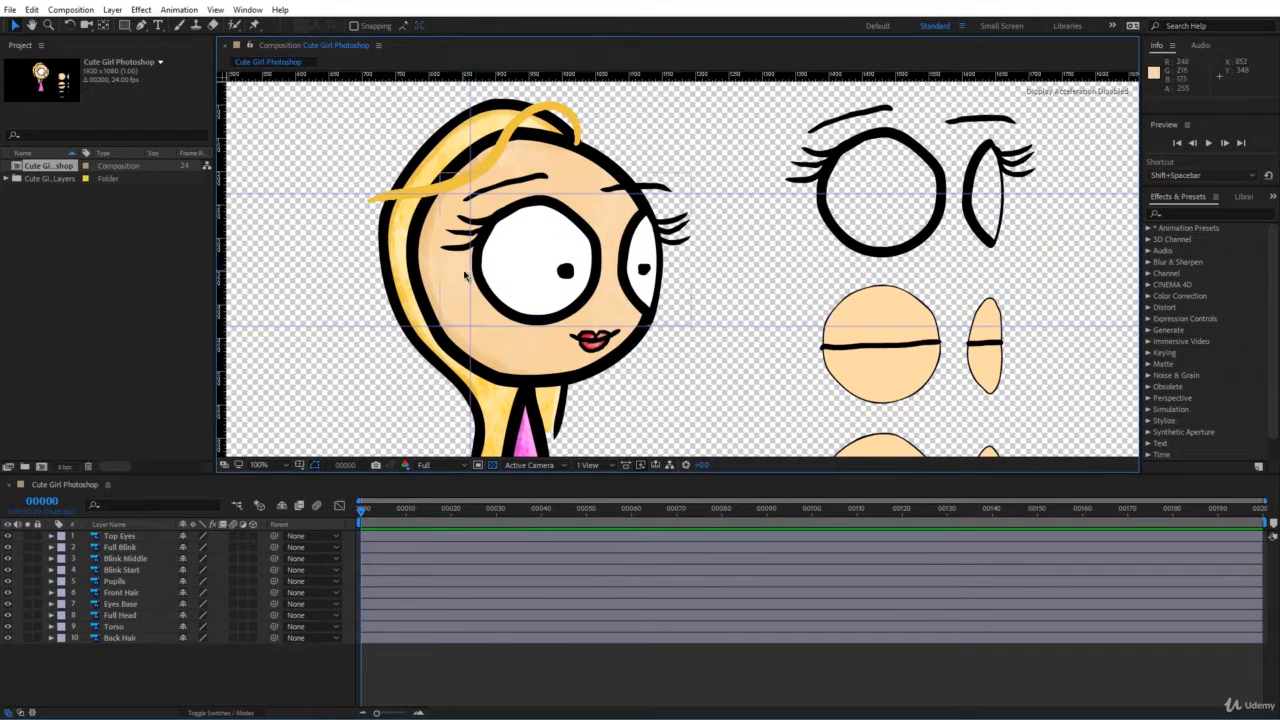
- Select the Eyes Base, Top Eyes, Full Blink, Blink Middle and Blink Start artwork in the composition view
scroll(573, 208, down, 2)
click(573, 208)
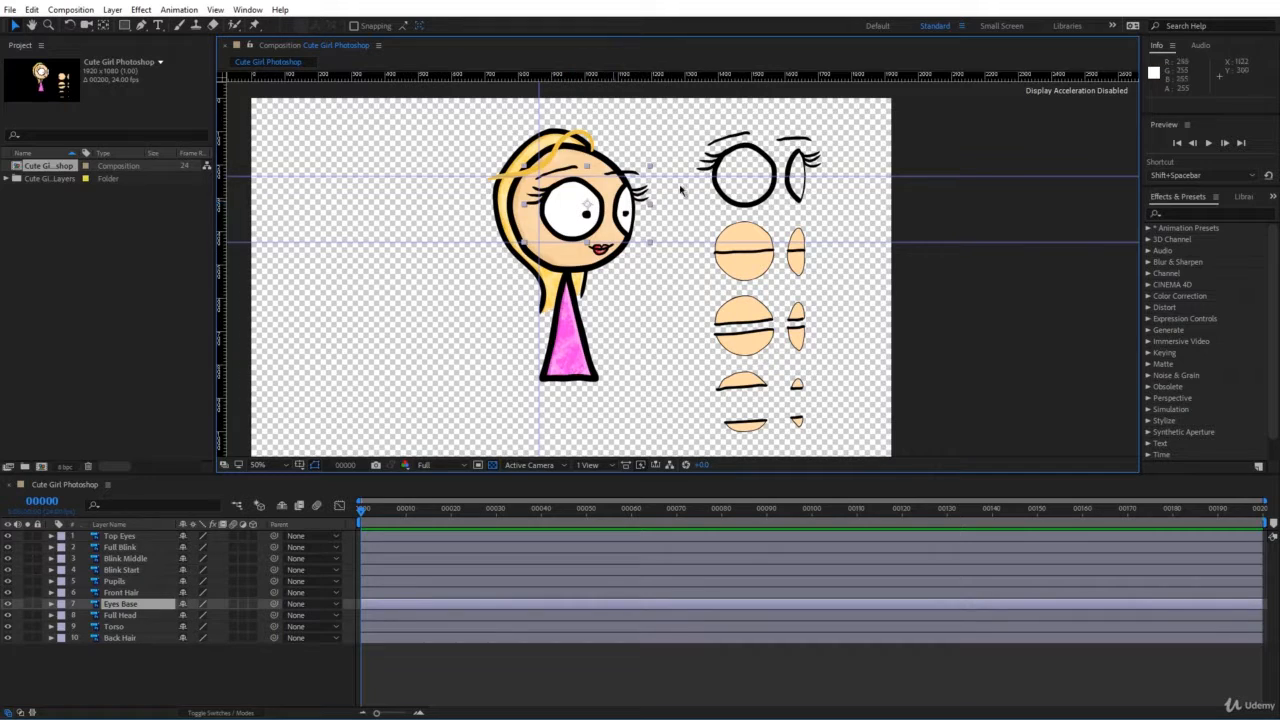
shift+click(753, 165)
shift+click(745, 236)
shift+click(742, 315)
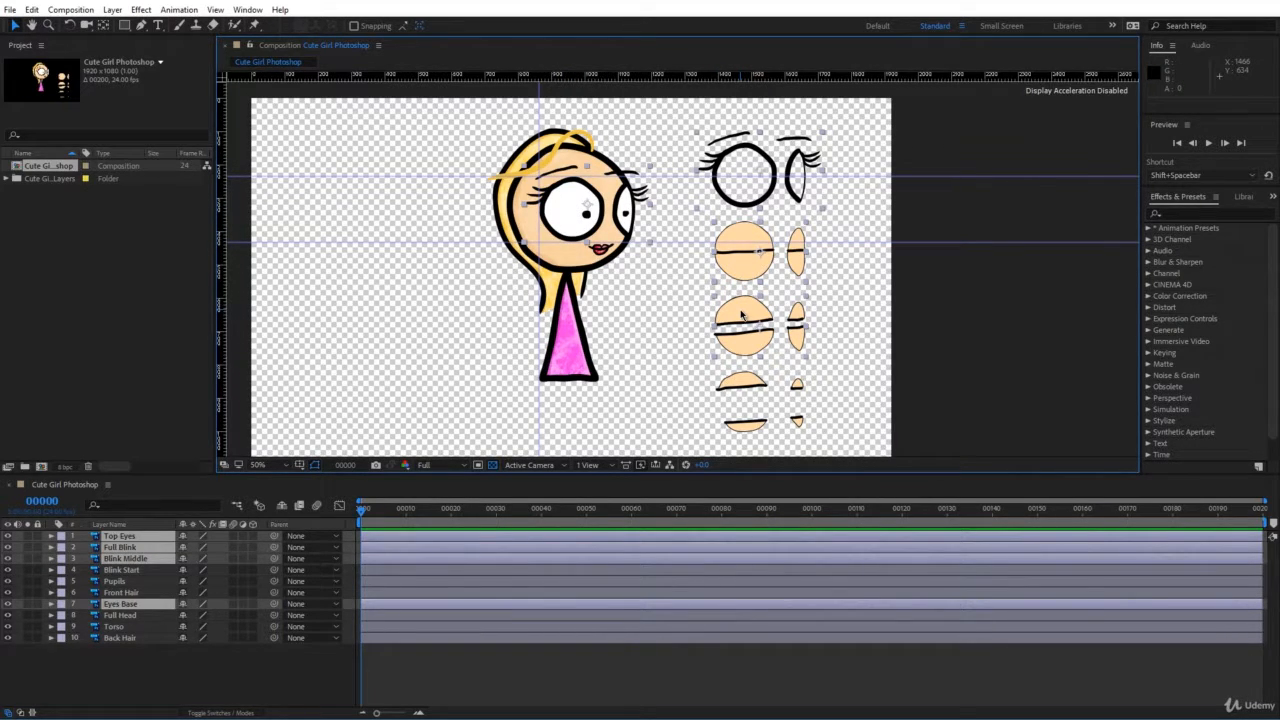
shift+click(745, 384)
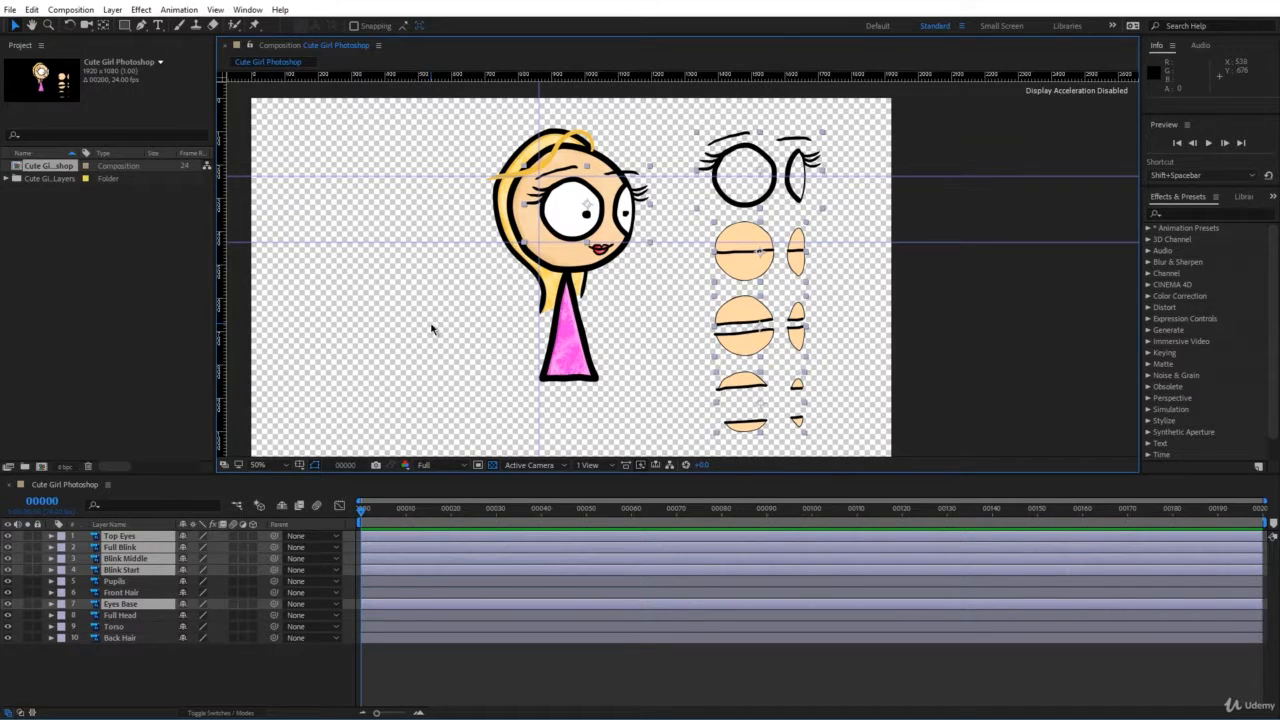
- Reorder the Eyes Base layer so it sits directly below Pupils and above Front Hair
click(120, 604)
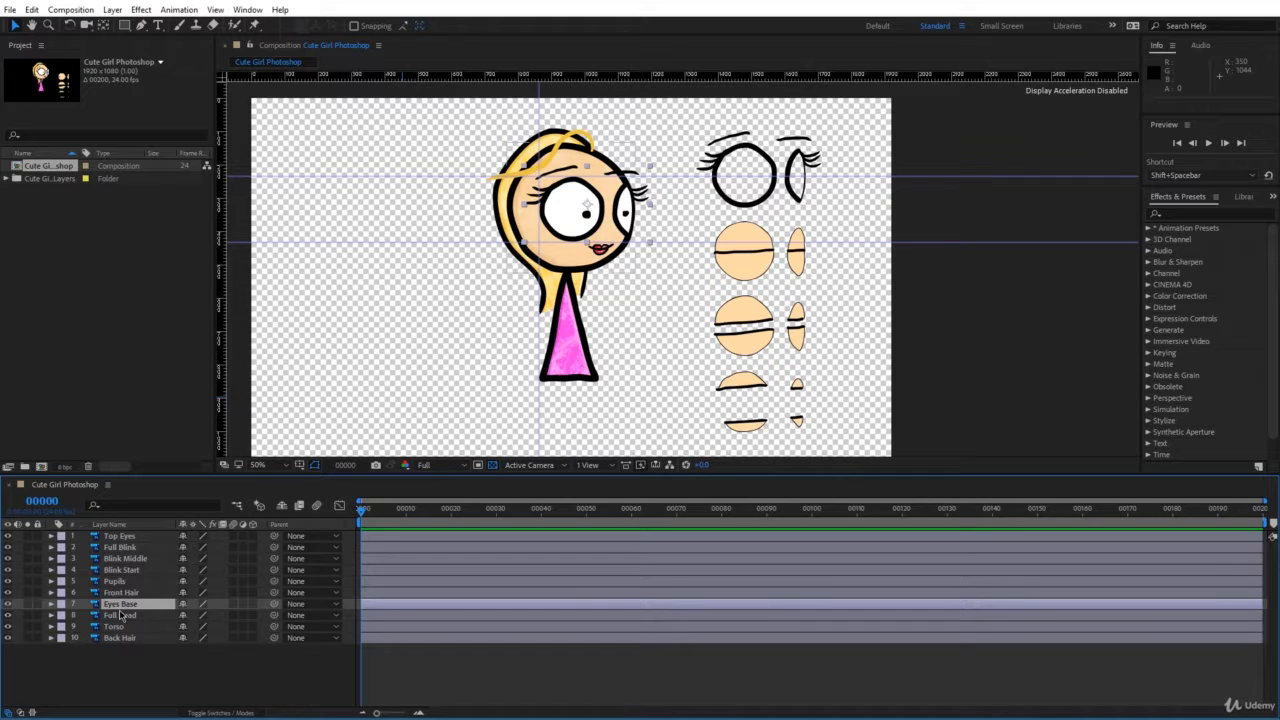
drag(120, 604, 120, 584)
- Pre-compose the six eye layers, from Top Eyes down to Eyes Base, into a new composition named Eyes
shift+click(118, 581)
shift+click(124, 570)
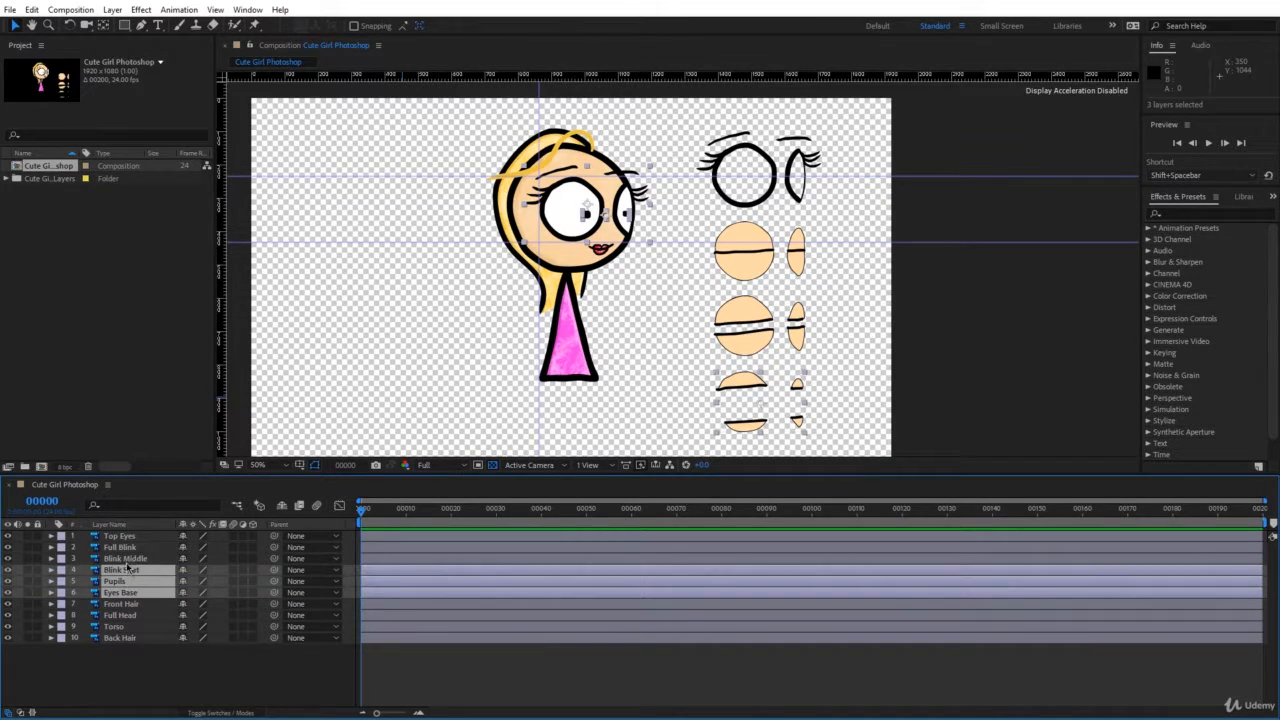
shift+click(129, 559)
shift+click(129, 547)
shift+click(129, 536)
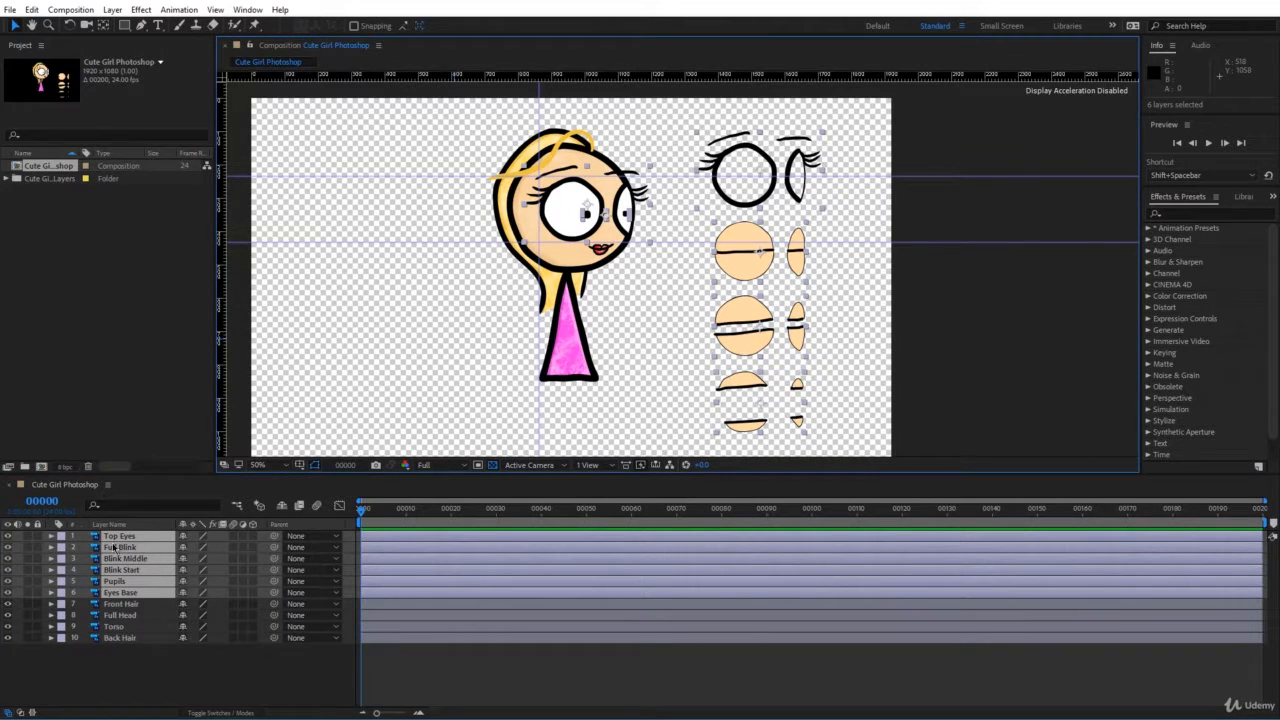
right_click(563, 206)
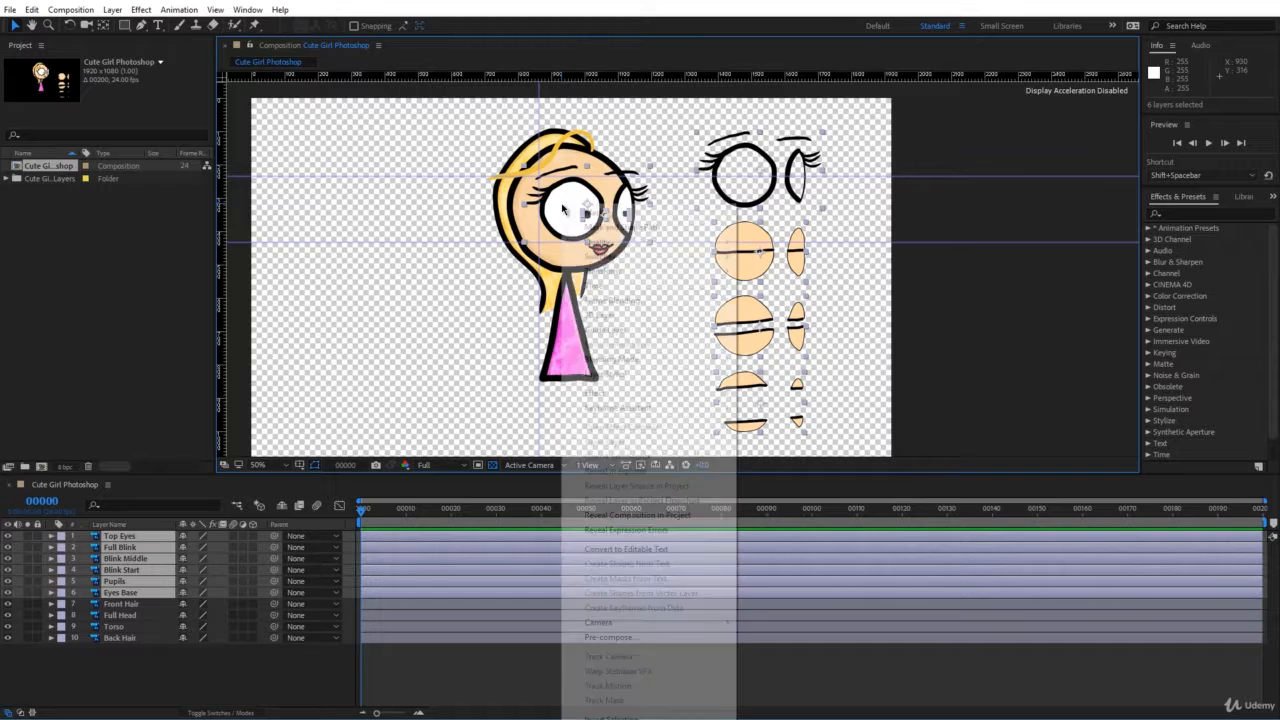
click(609, 637)
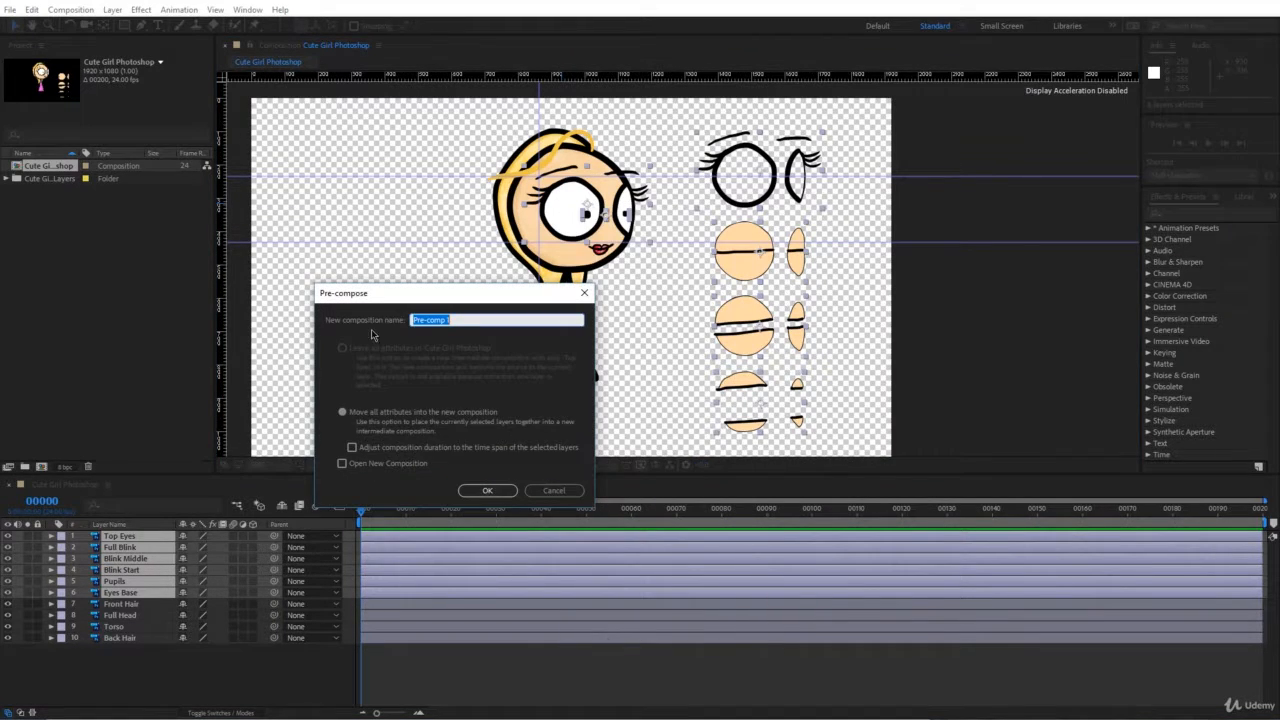
text(Eyes)
key(Return)
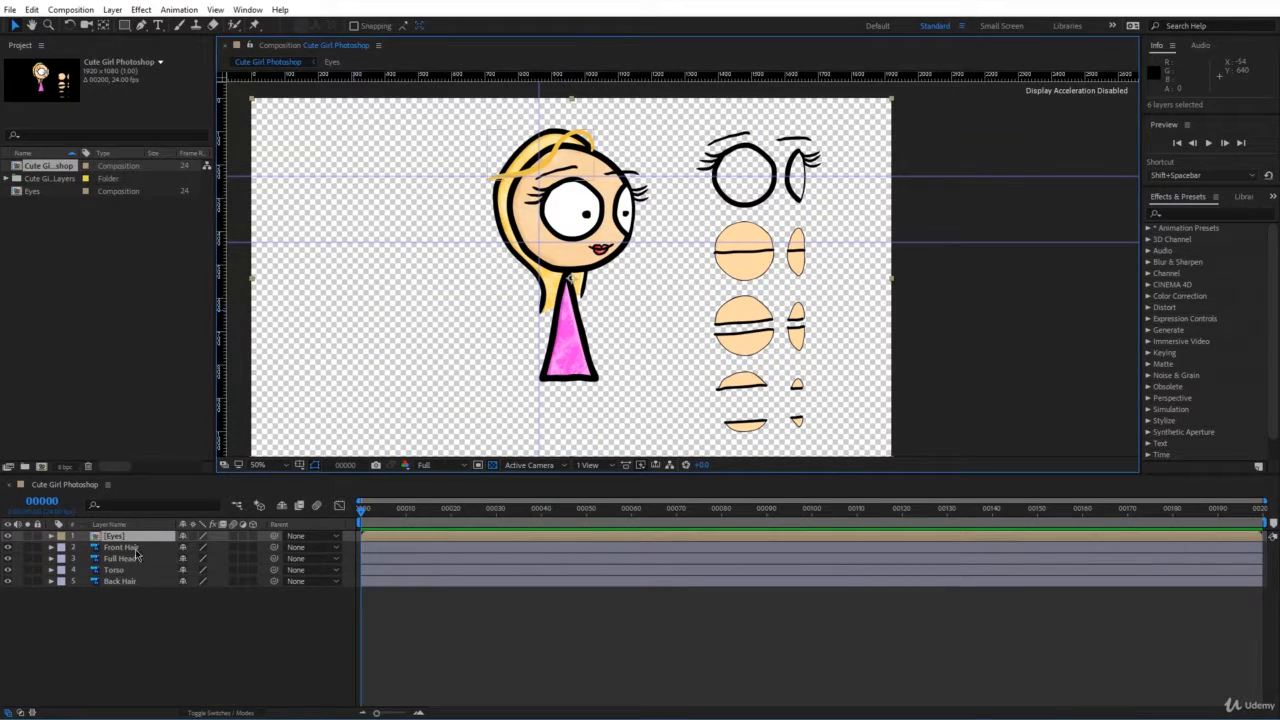
- Open the Eyes composition and set its preview resolution to Full
click(131, 539)
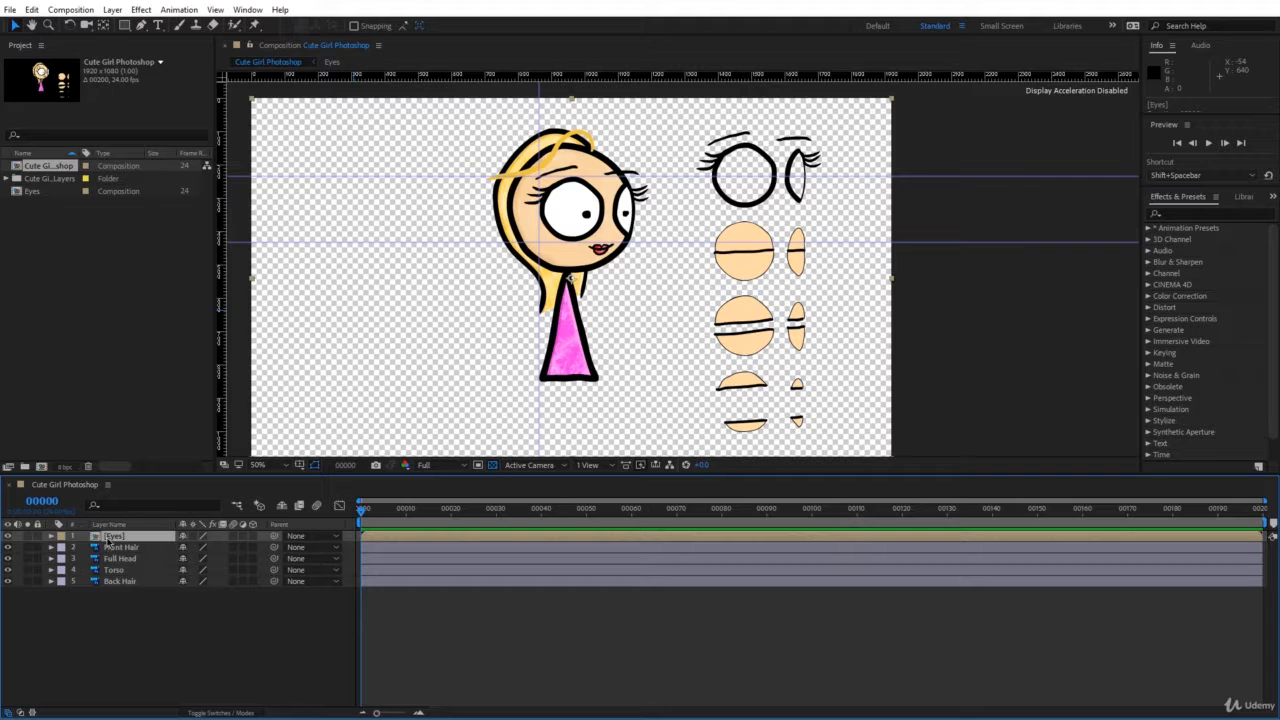
double_click(118, 537)
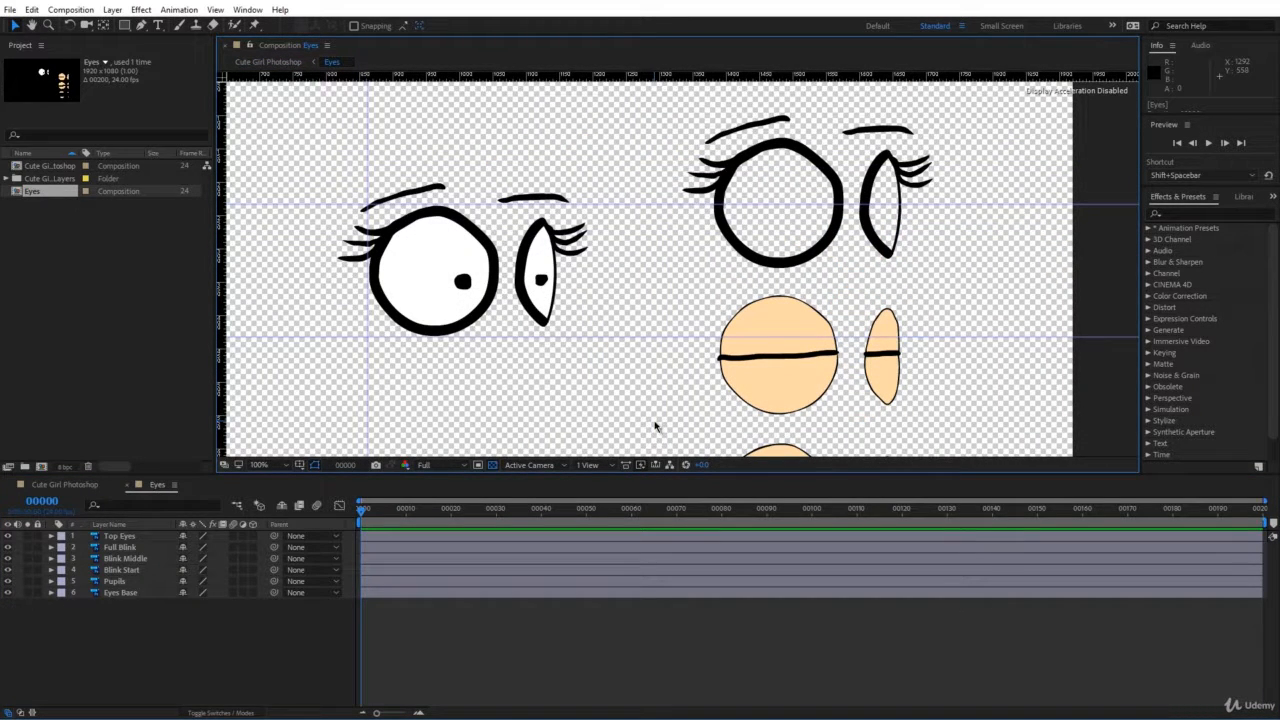
click(443, 467)
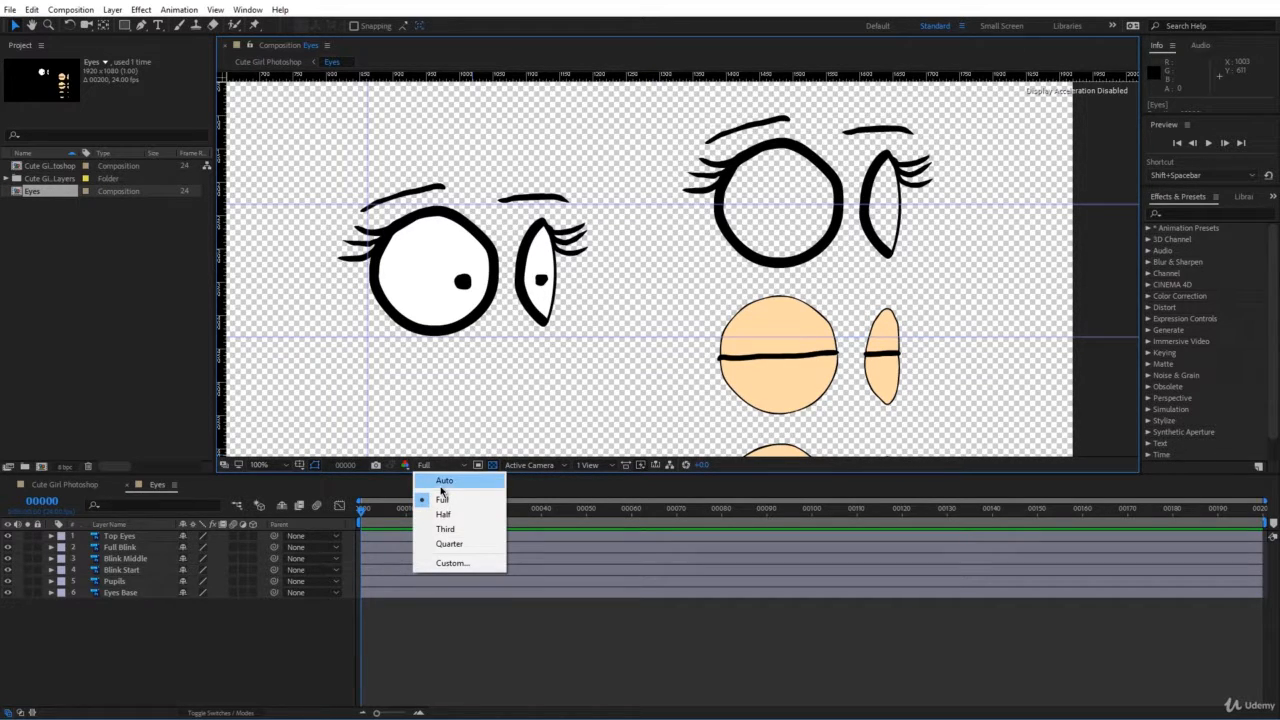
click(442, 498)
- Move the Top Eyes outline and lashes onto the base eyes
click(691, 198)
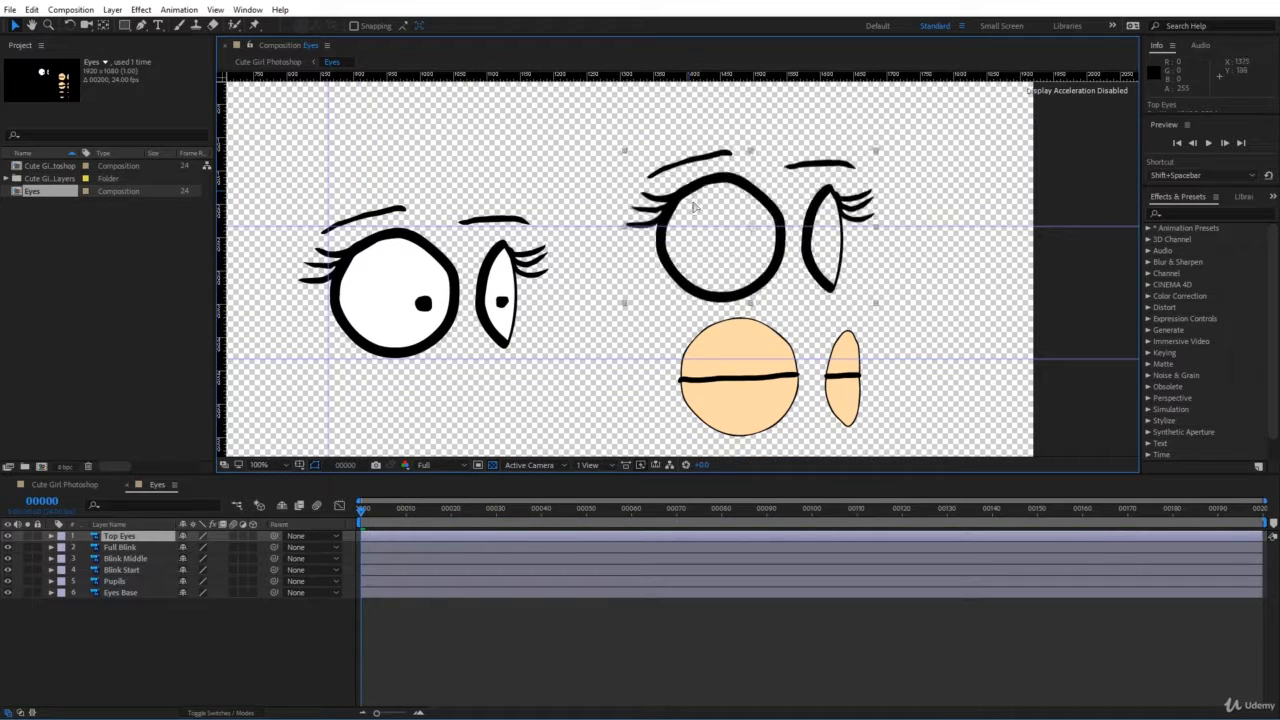
drag(695, 207, 344, 270)
scroll(329, 281, up, 1)
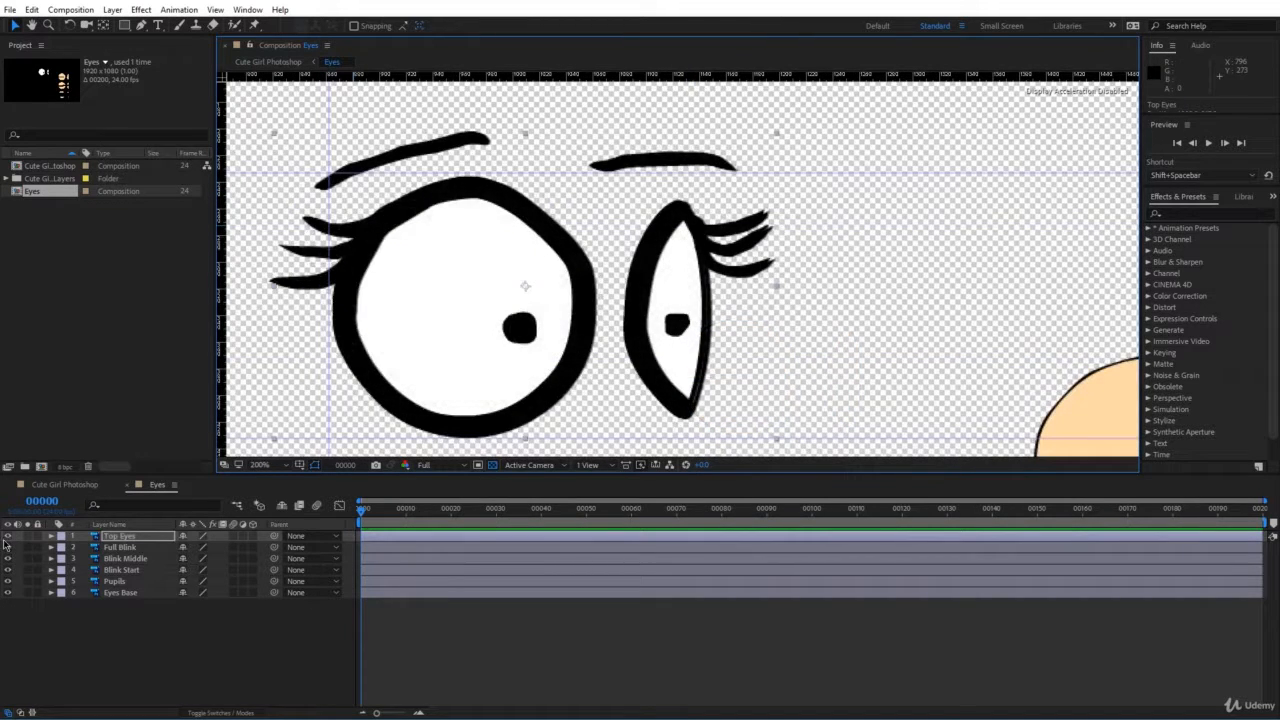
- Fine-tune the Top Eyes position by repeatedly hiding and showing the layer until it matches the base eyes
click(7, 537)
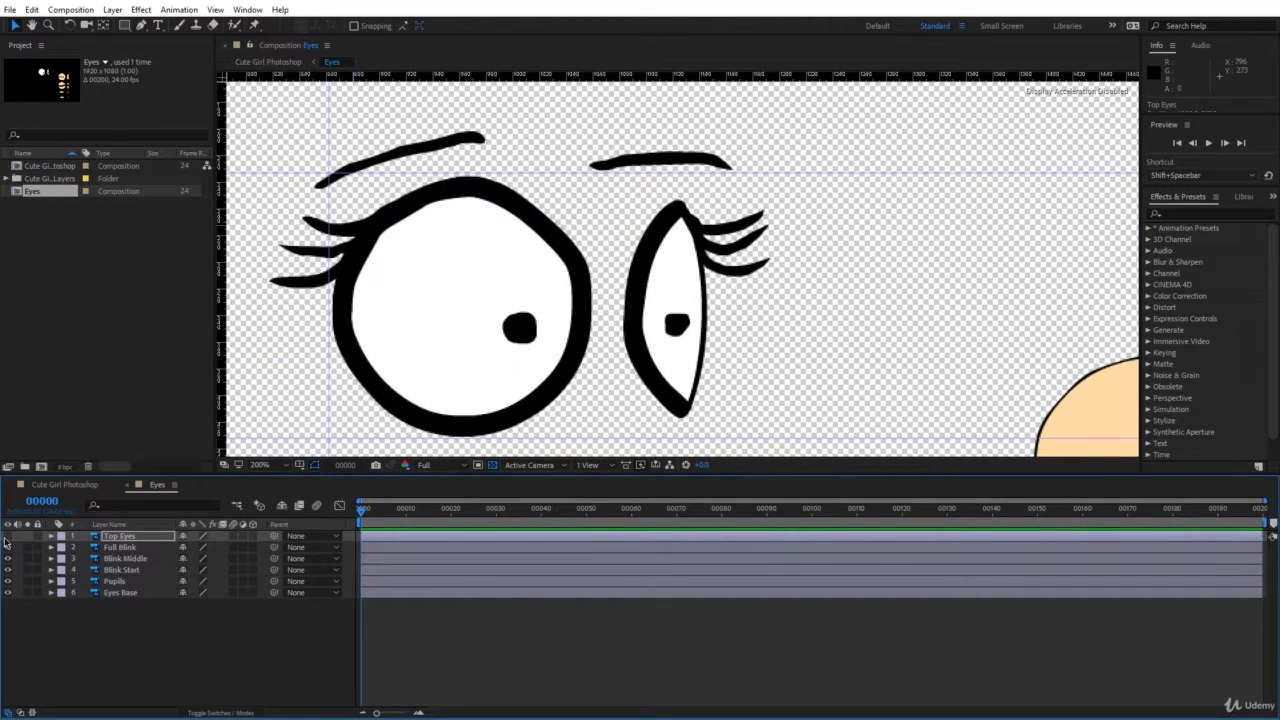
click(7, 537)
click(7, 537)
click(7, 537)
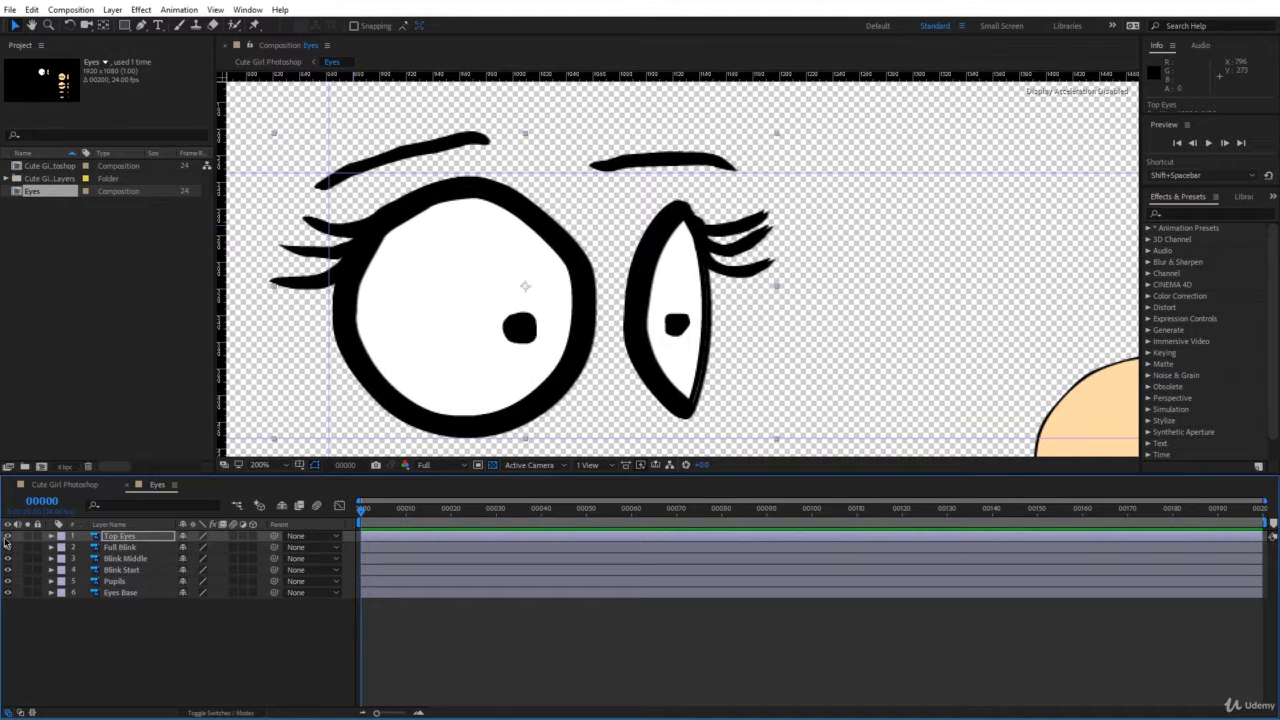
click(7, 537)
click(7, 537)
click(7, 537)
click(7, 537)
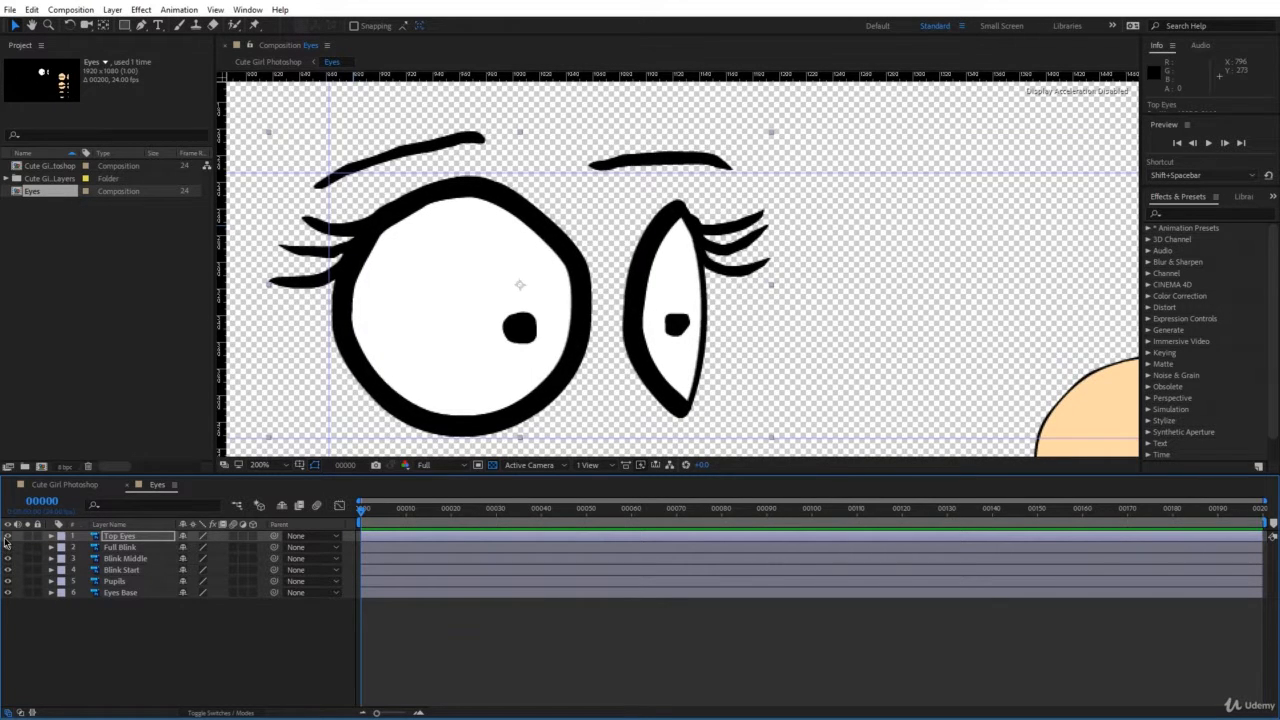
click(7, 537)
click(7, 537)
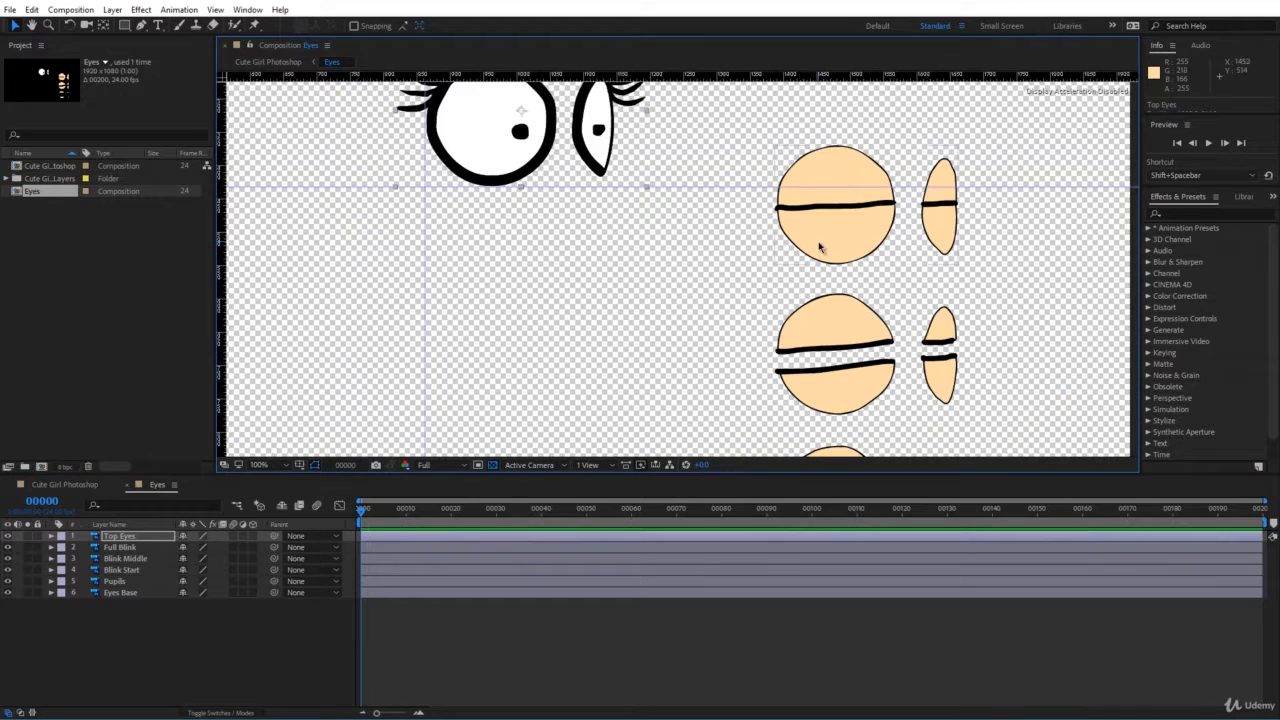
drag(809, 234, 747, 238)
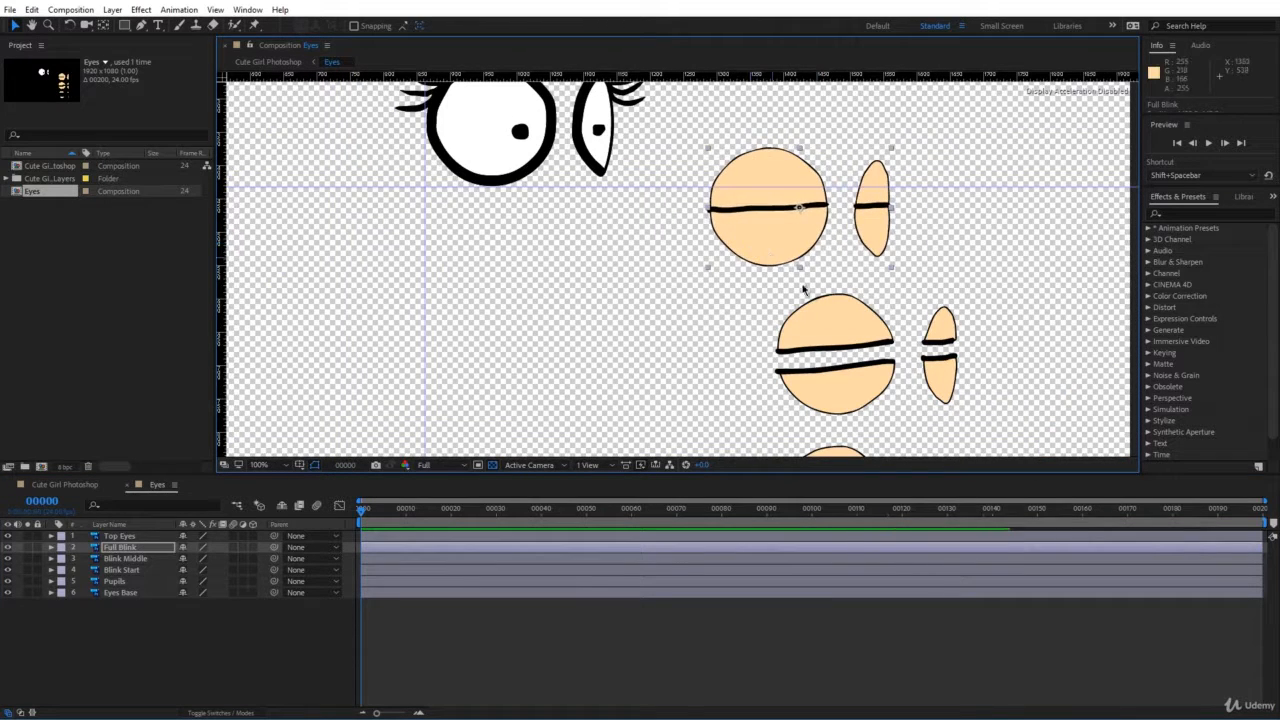
key(ctrl+z)
drag(841, 329, 736, 303)
key(ctrl+z)
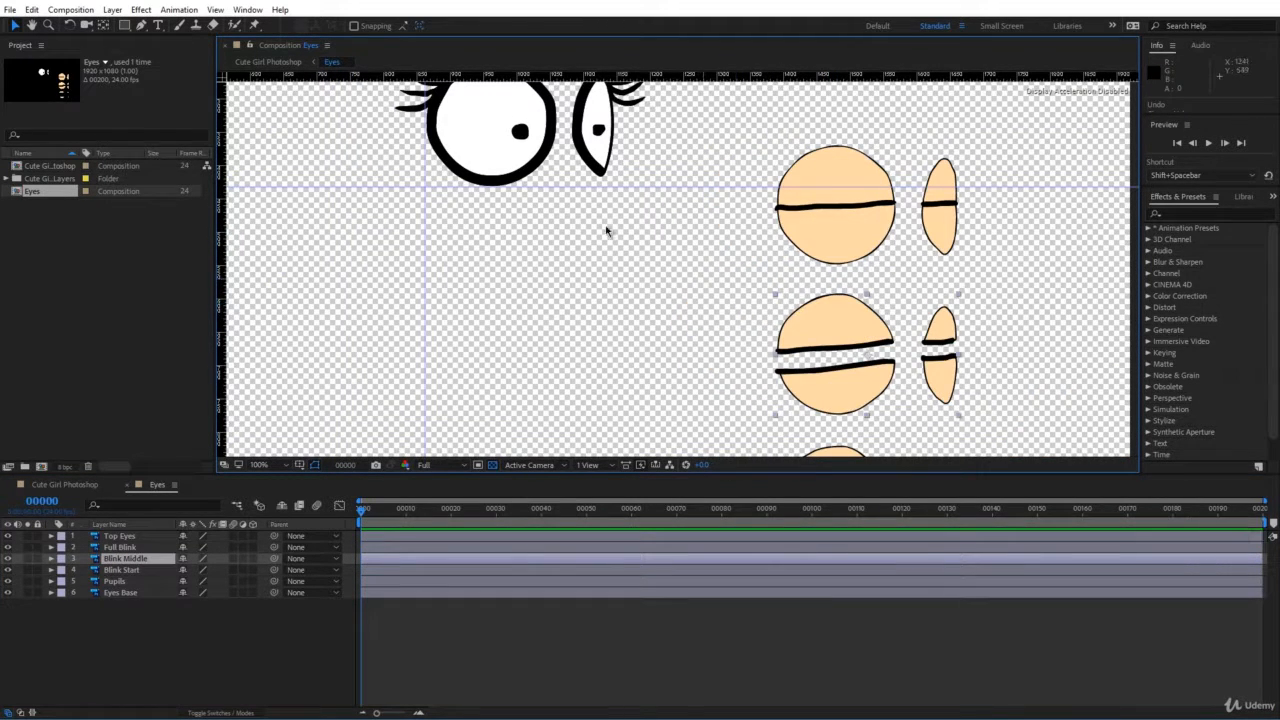
- Move the Blink Start eyelids onto the base eyes and align them inside the eye outlines
scroll(729, 277, down, 2)
drag(749, 366, 554, 227)
drag(511, 317, 536, 397)
drag(637, 320, 563, 189)
drag(573, 219, 529, 201)
drag(530, 205, 576, 253)
scroll(576, 253, up, 1)
drag(460, 234, 451, 206)
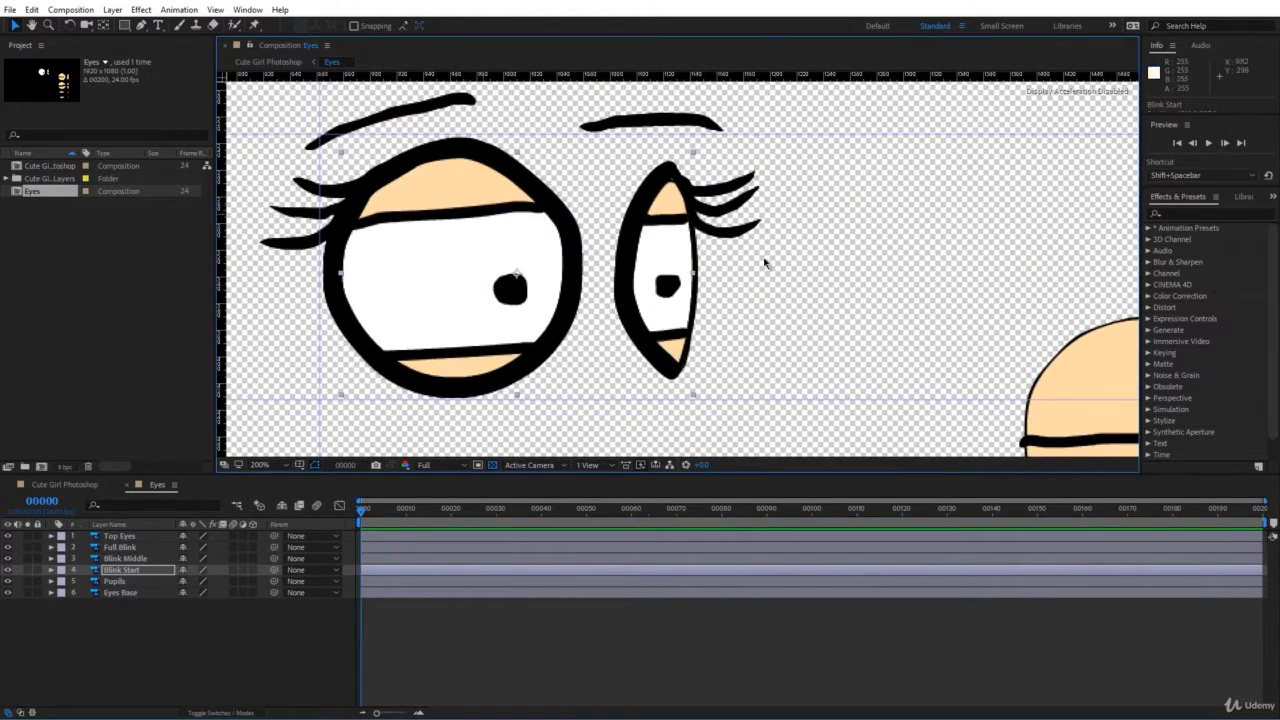
- Move the Blink Middle eyelids onto the eyes and nudge them right and down to fit inside the outlines
scroll(766, 265, down, 2)
drag(797, 378, 642, 253)
scroll(642, 253, up, 2)
key(Right)
key(Right)
key(Right)
key(Right)
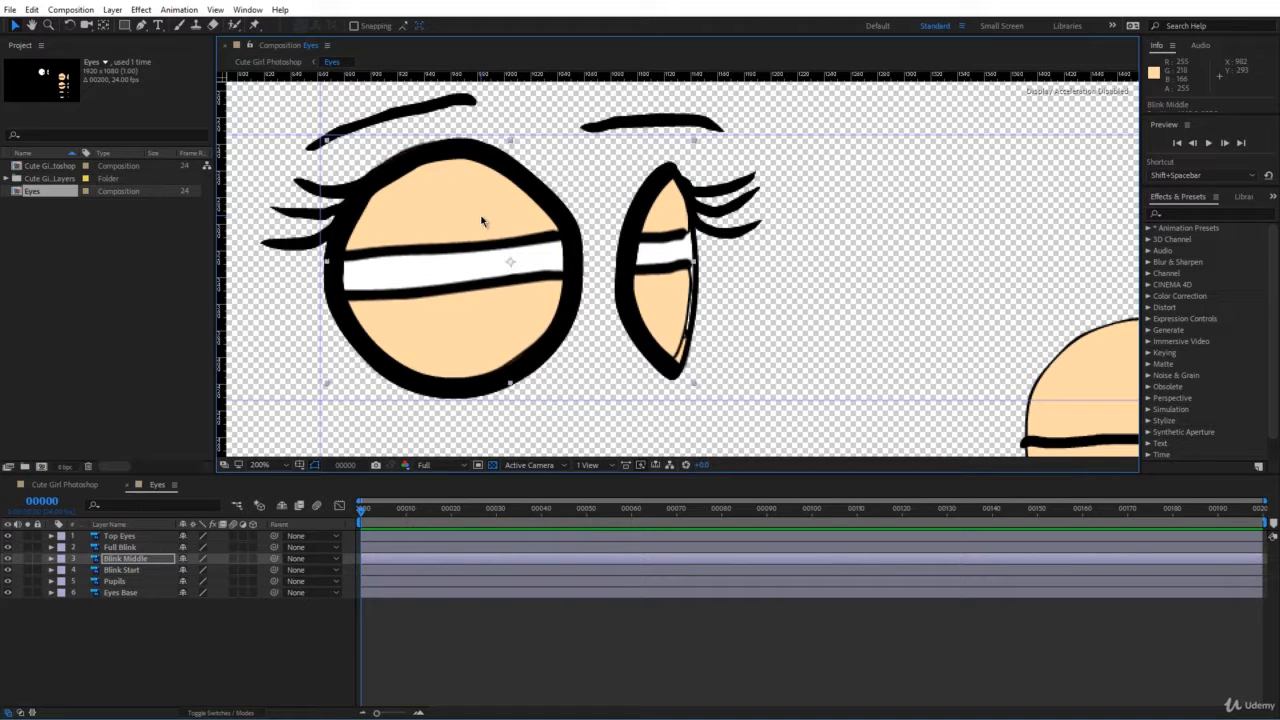
key(Down)
key(Down)
key(Down)
- Move the Full Blink eyelids onto the eyes so they fill both eye outlines, and clear the selection
drag(1081, 377, 394, 209)
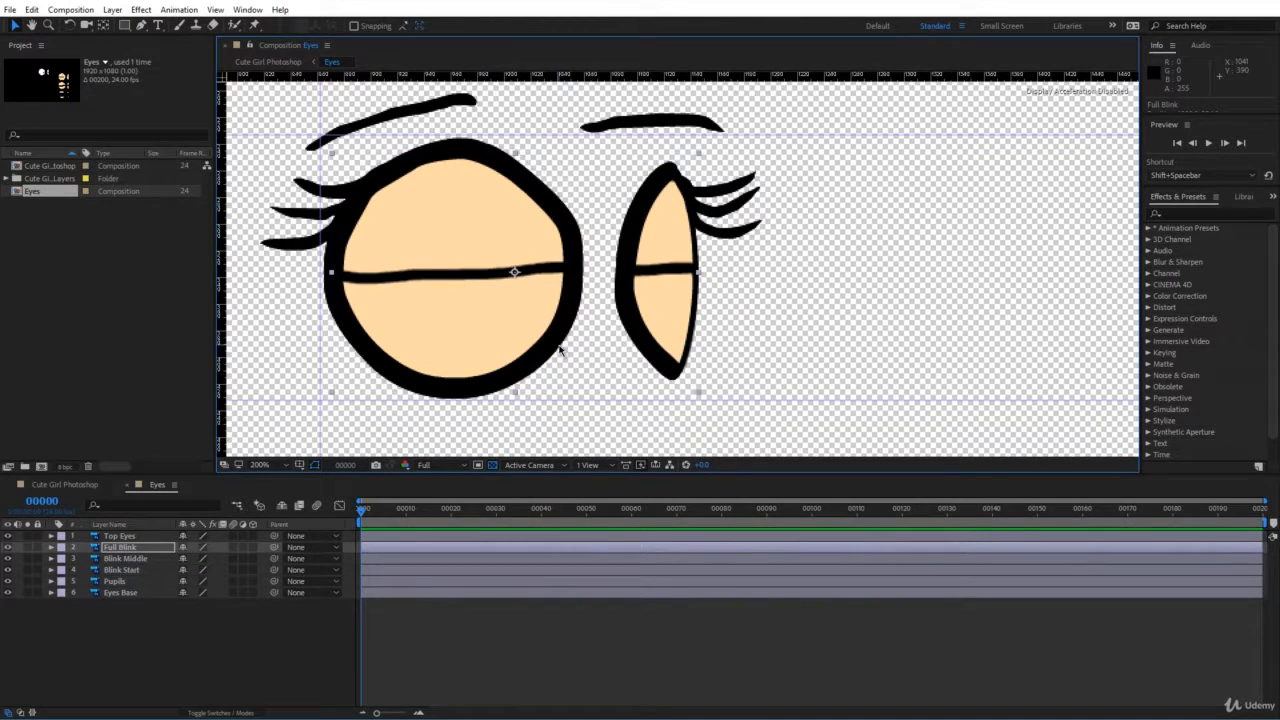
drag(592, 351, 646, 349)
scroll(706, 345, down, 2)
click(711, 343)
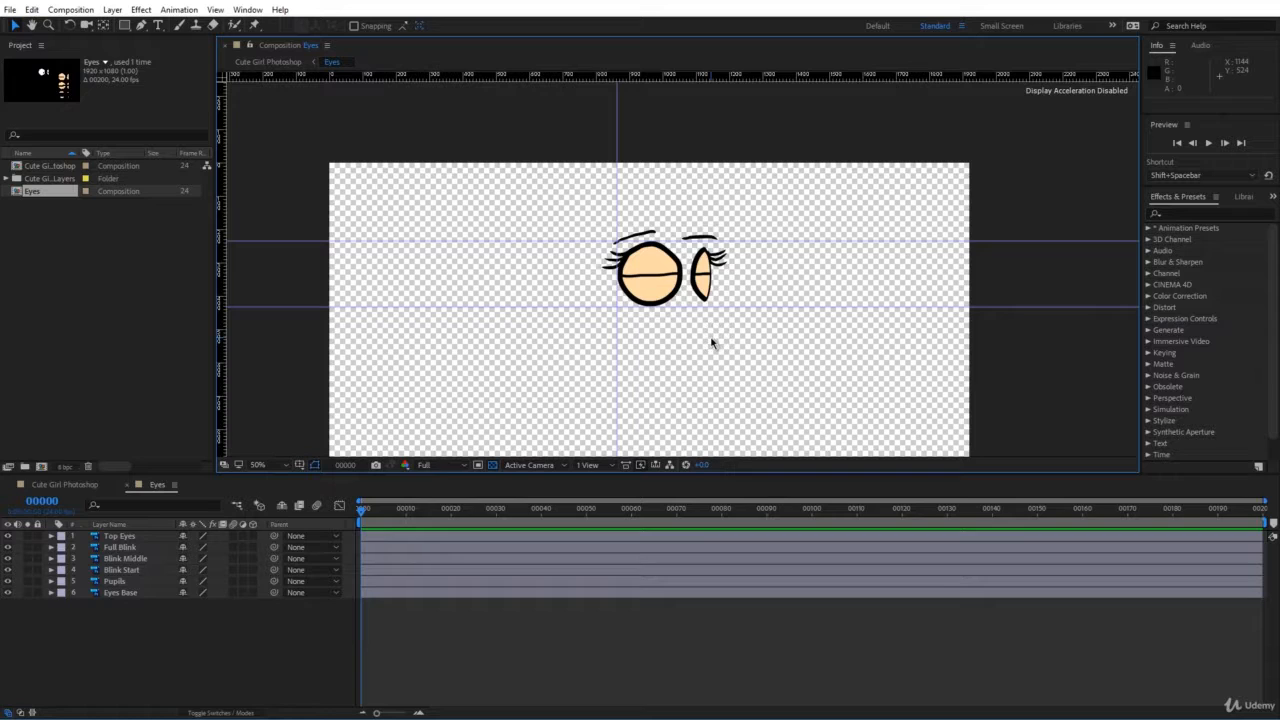
- Draw a region of interest closely around the eyes and brows and crop the Eyes composition to it
click(478, 465)
drag(600, 217, 732, 313)
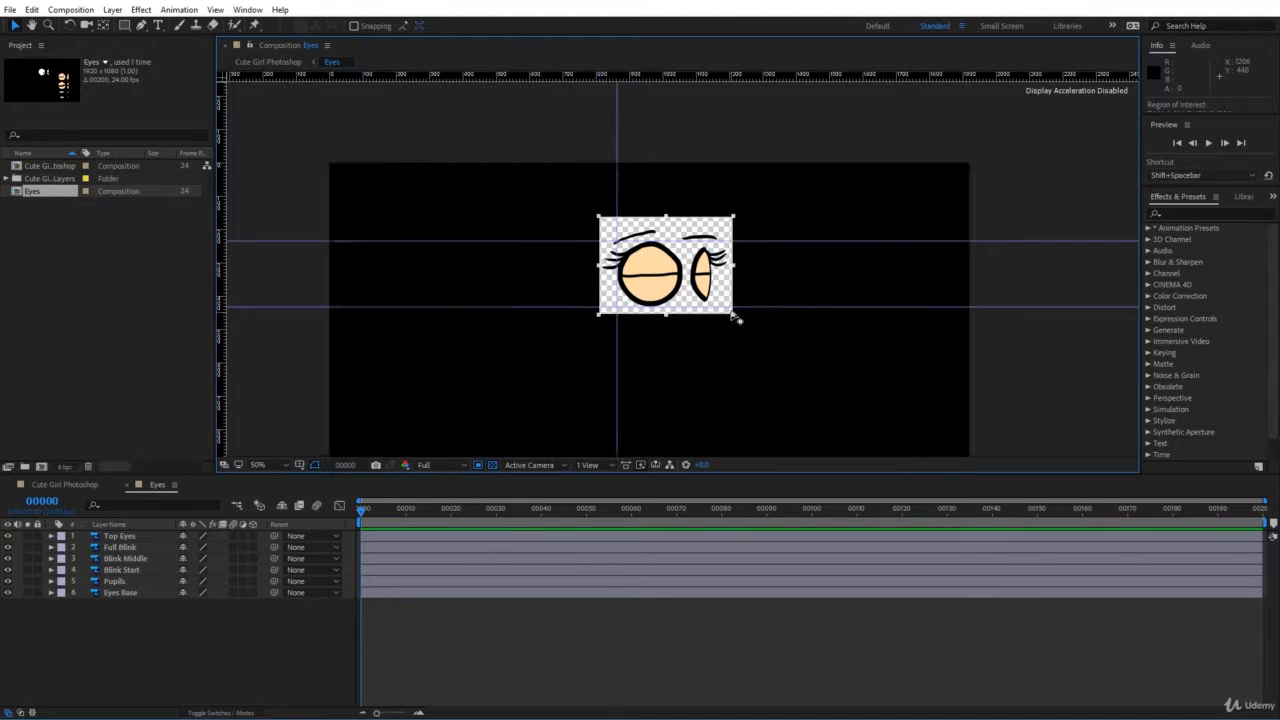
scroll(736, 317, up, 1)
click(76, 10)
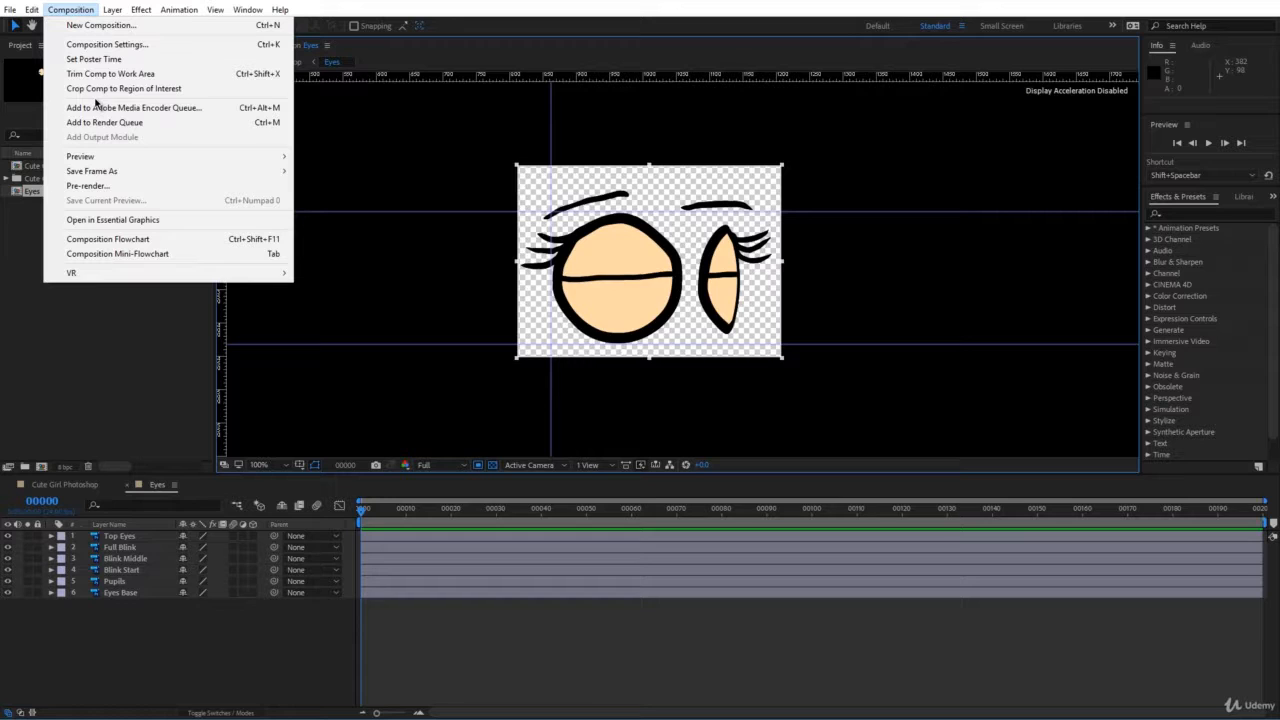
click(97, 92)
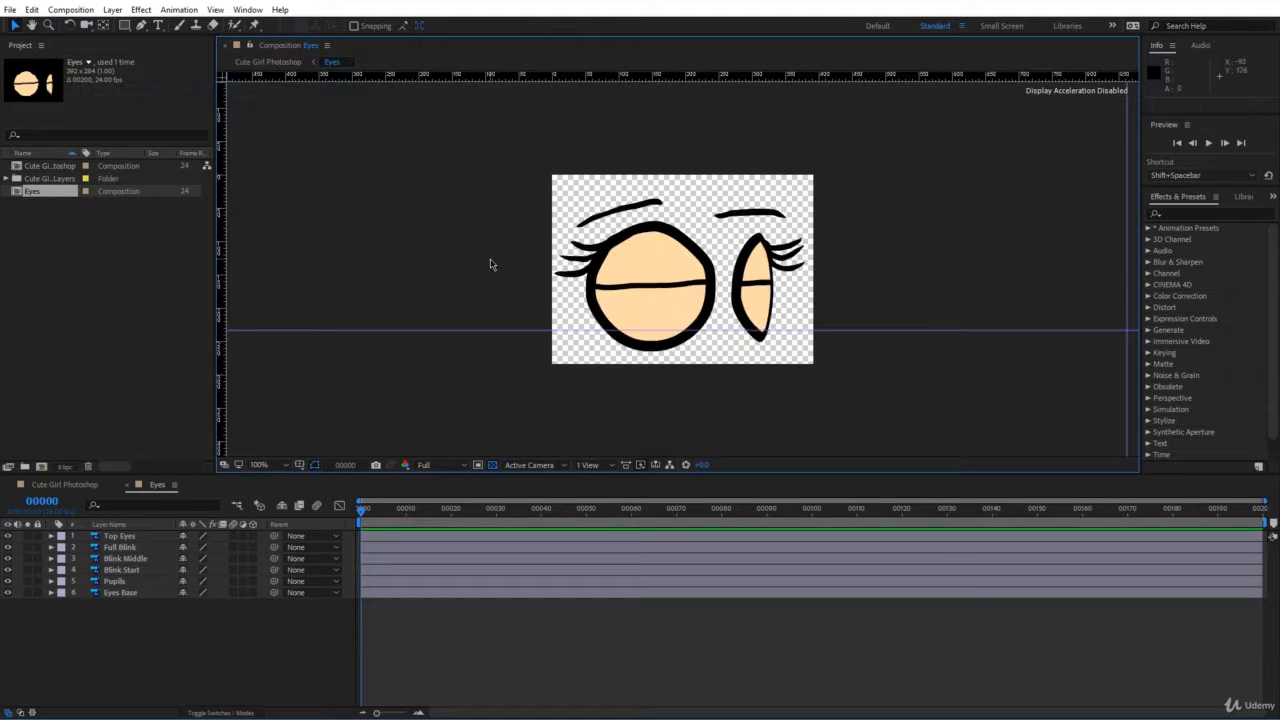
click(117, 631)
key(ctrl+a)
click(162, 630)
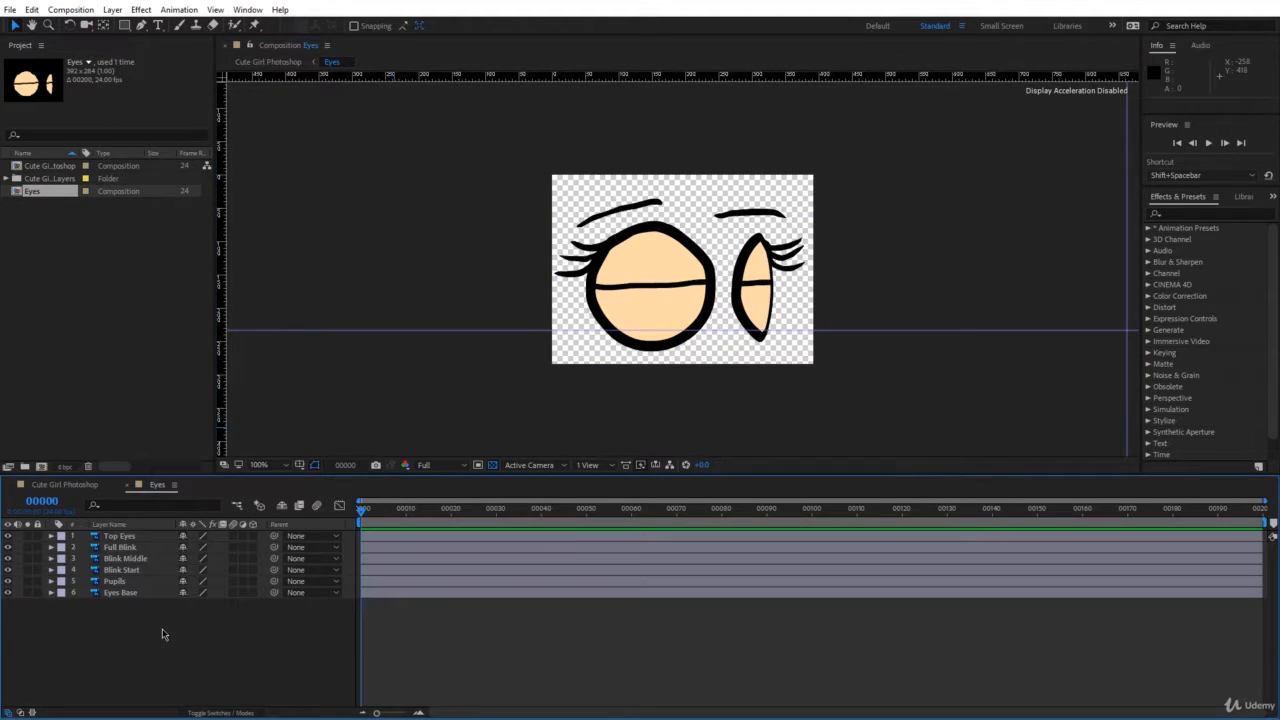
drag(158, 614, 125, 560)
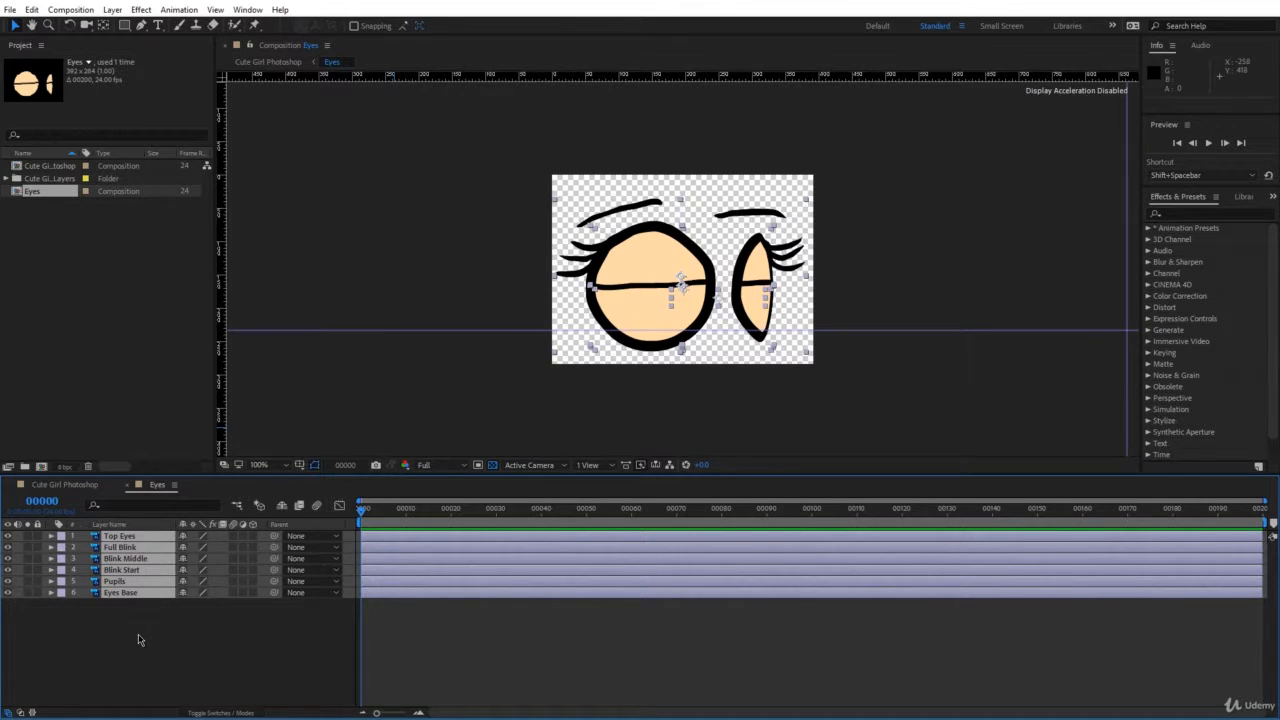
click(139, 640)
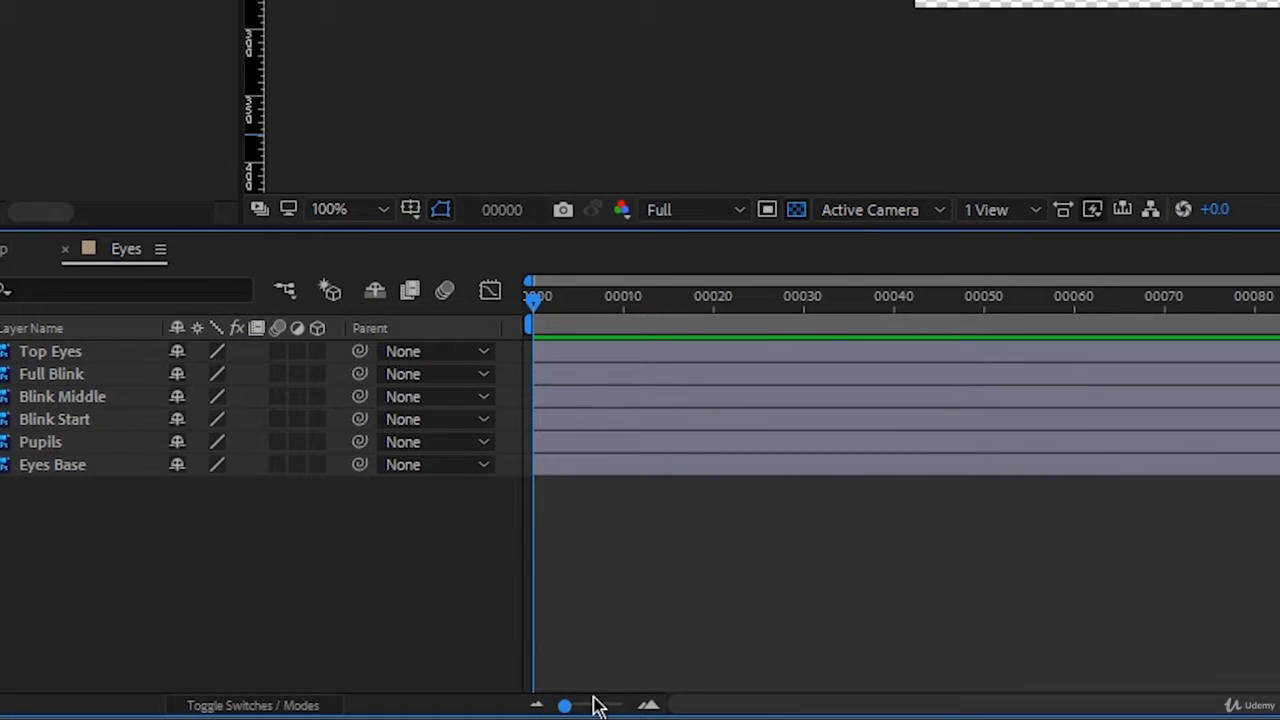
- Zoom the timeline in to individual frames and check the current time in both timecode and frame display
drag(565, 706, 622, 706)
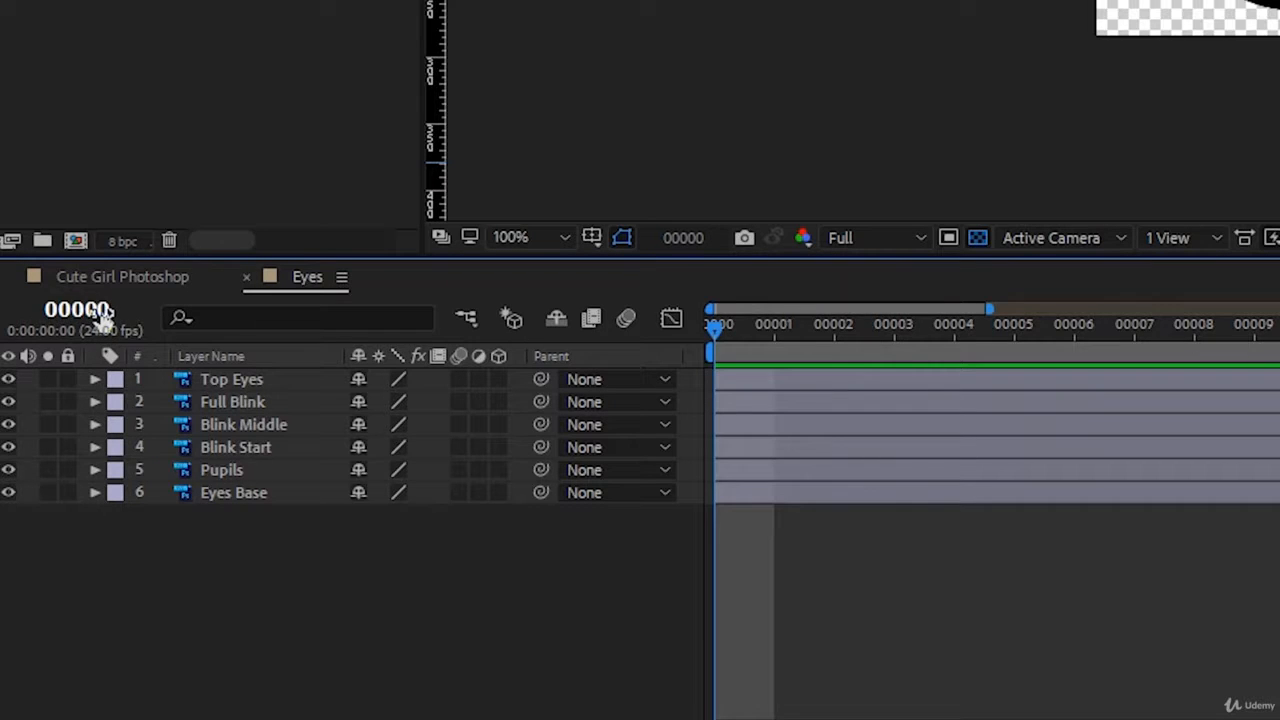
ctrl+click(104, 312)
ctrl+click(100, 310)
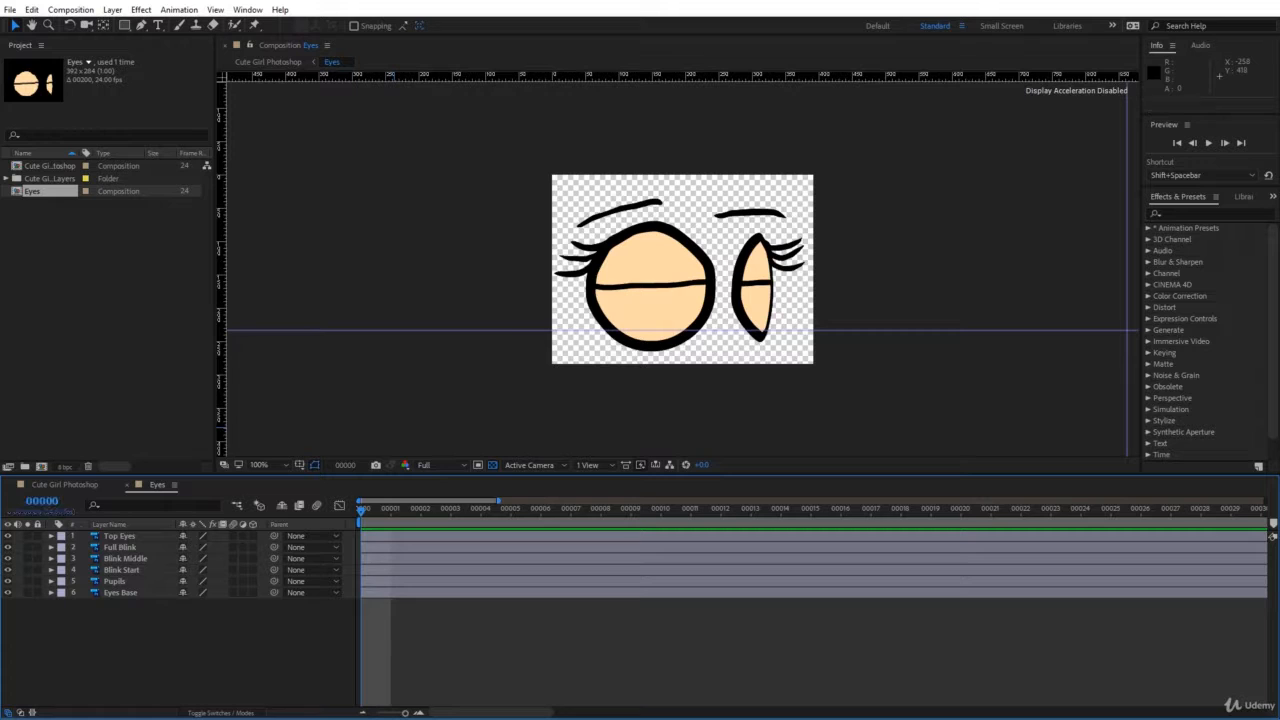
- Lock the Eyes Base, Top Eyes and Pupils layers
click(115, 593)
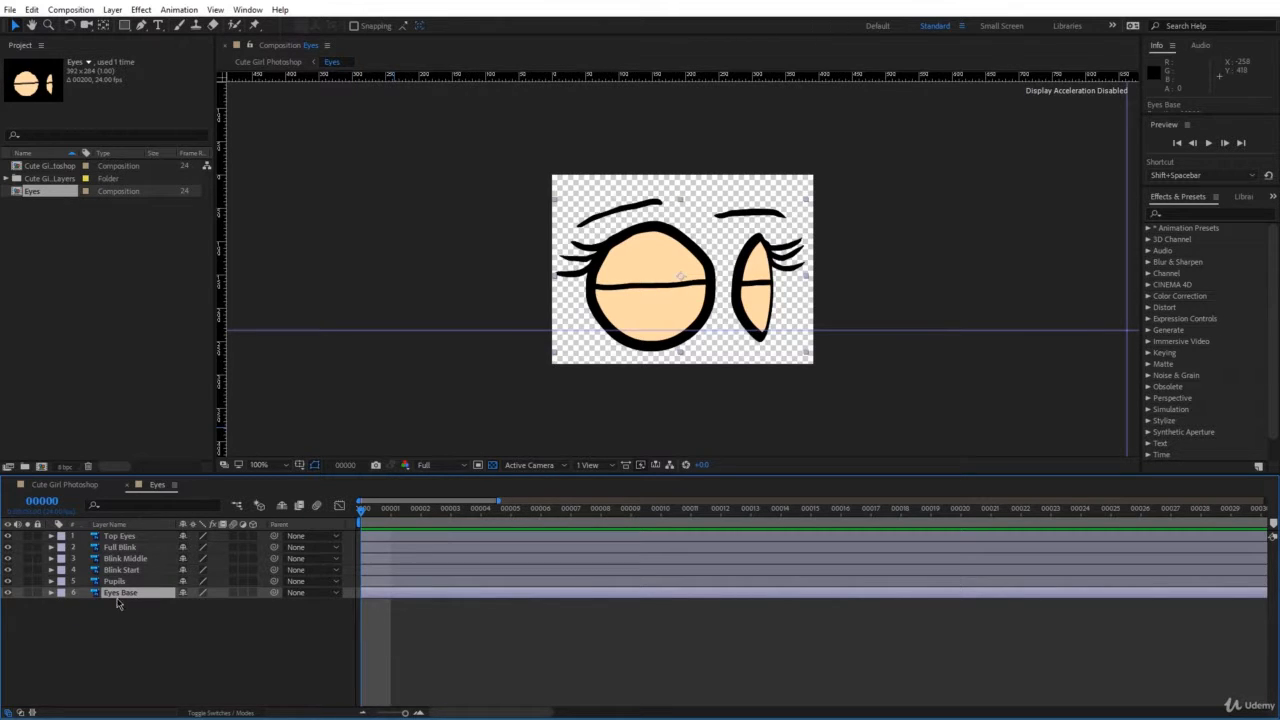
click(38, 593)
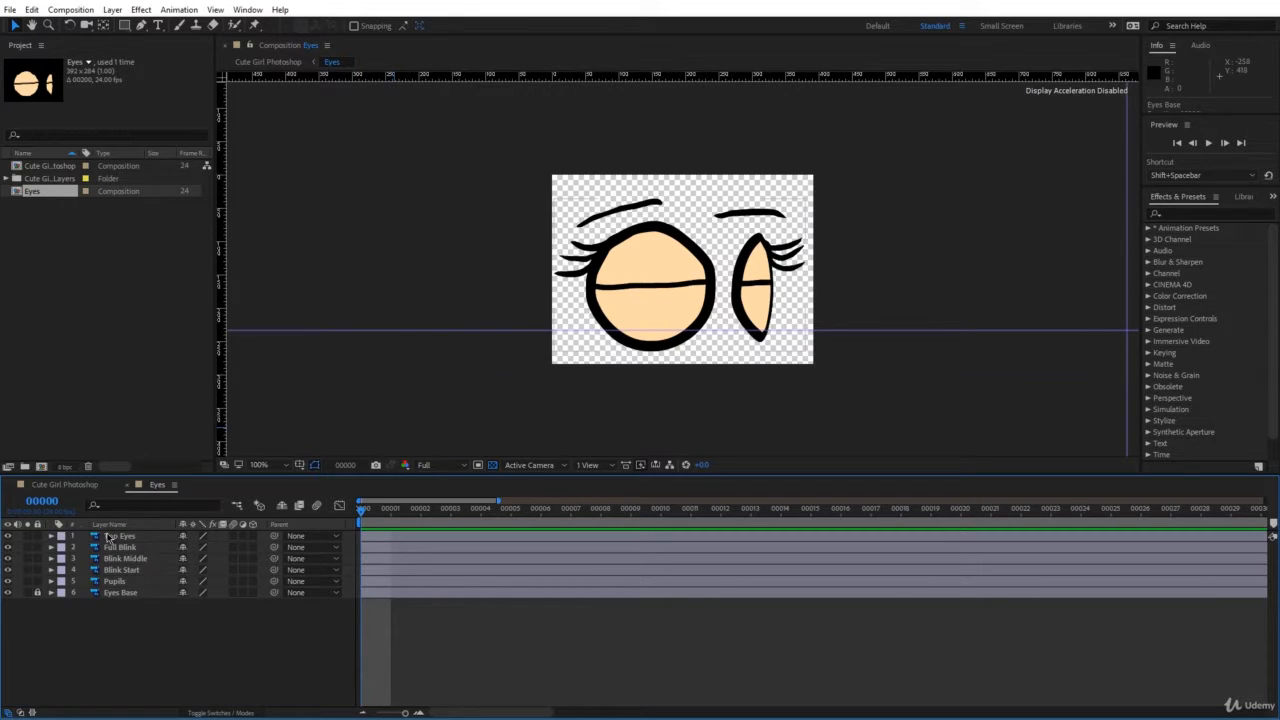
click(38, 537)
click(38, 581)
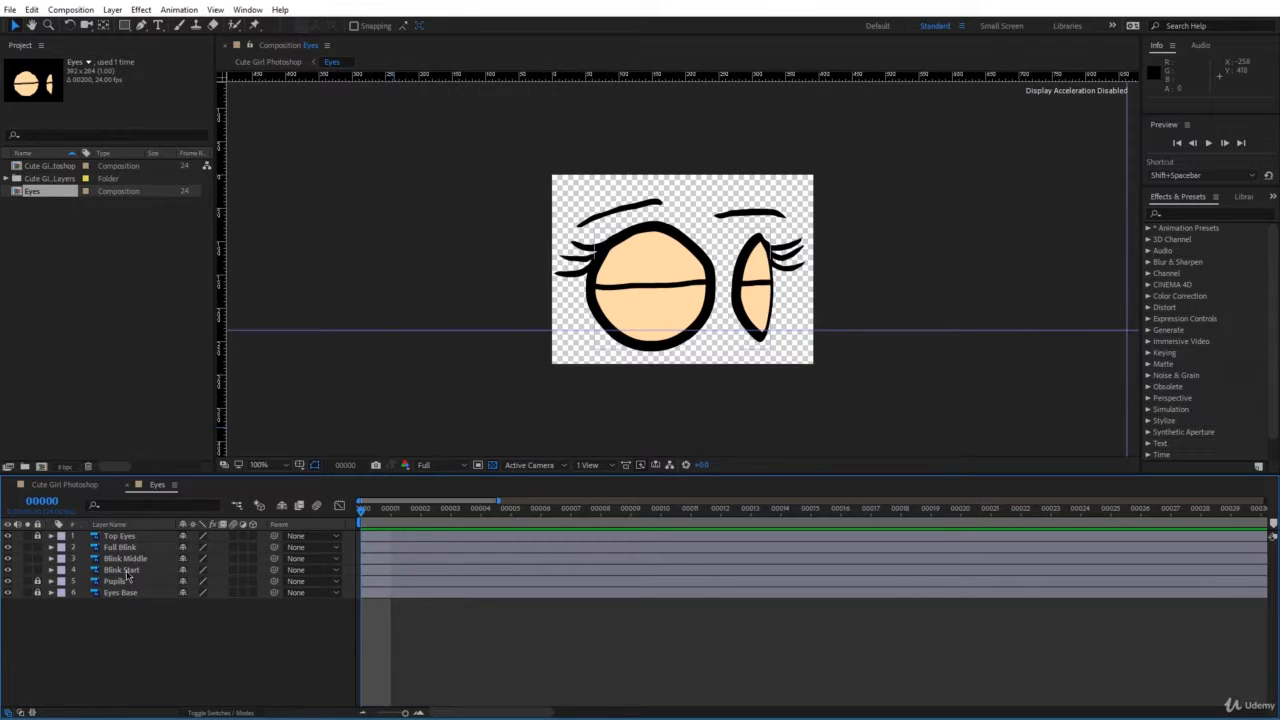
- Give the Blink Start, Blink Middle and Full Blink layers a red label colour
click(127, 570)
shift+click(128, 559)
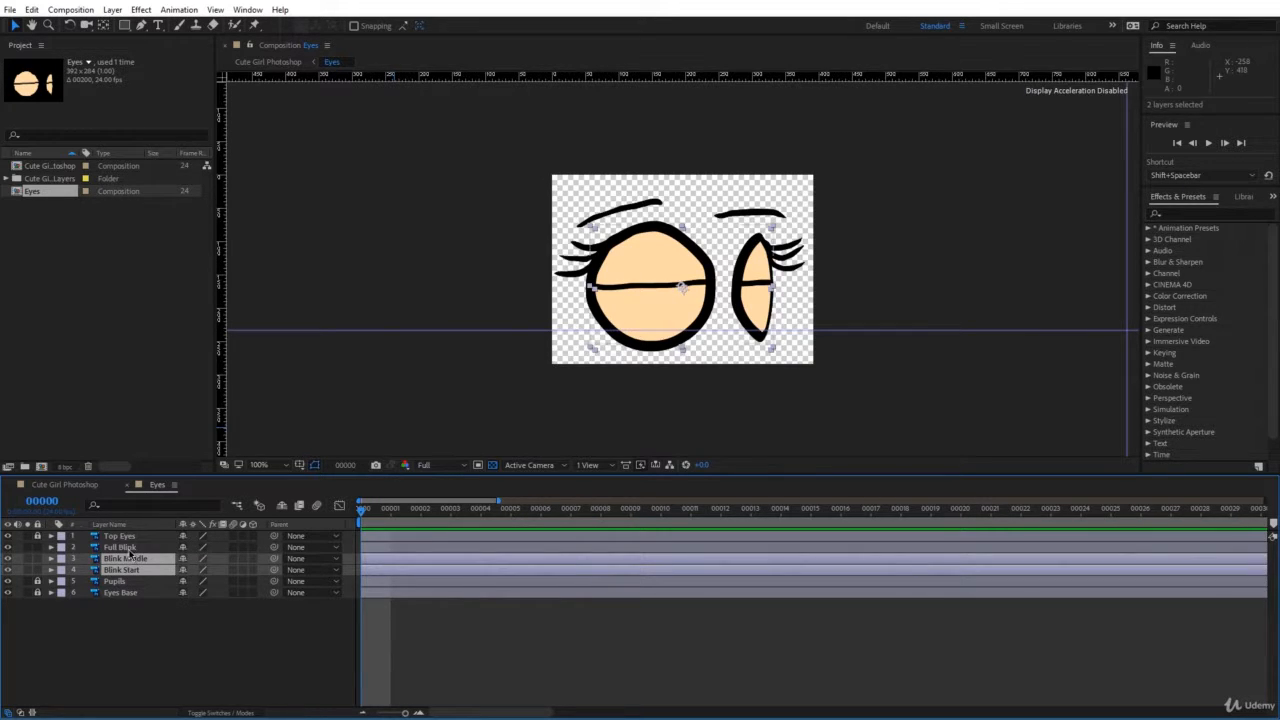
shift+click(130, 546)
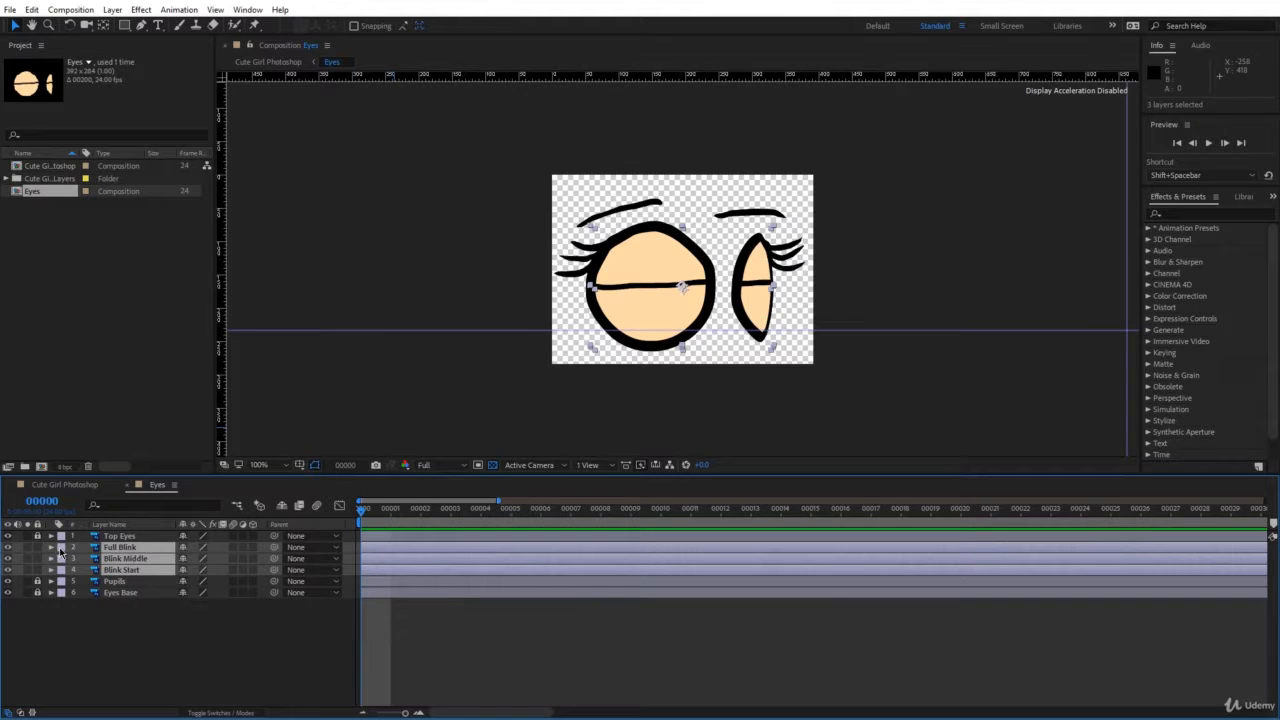
click(62, 548)
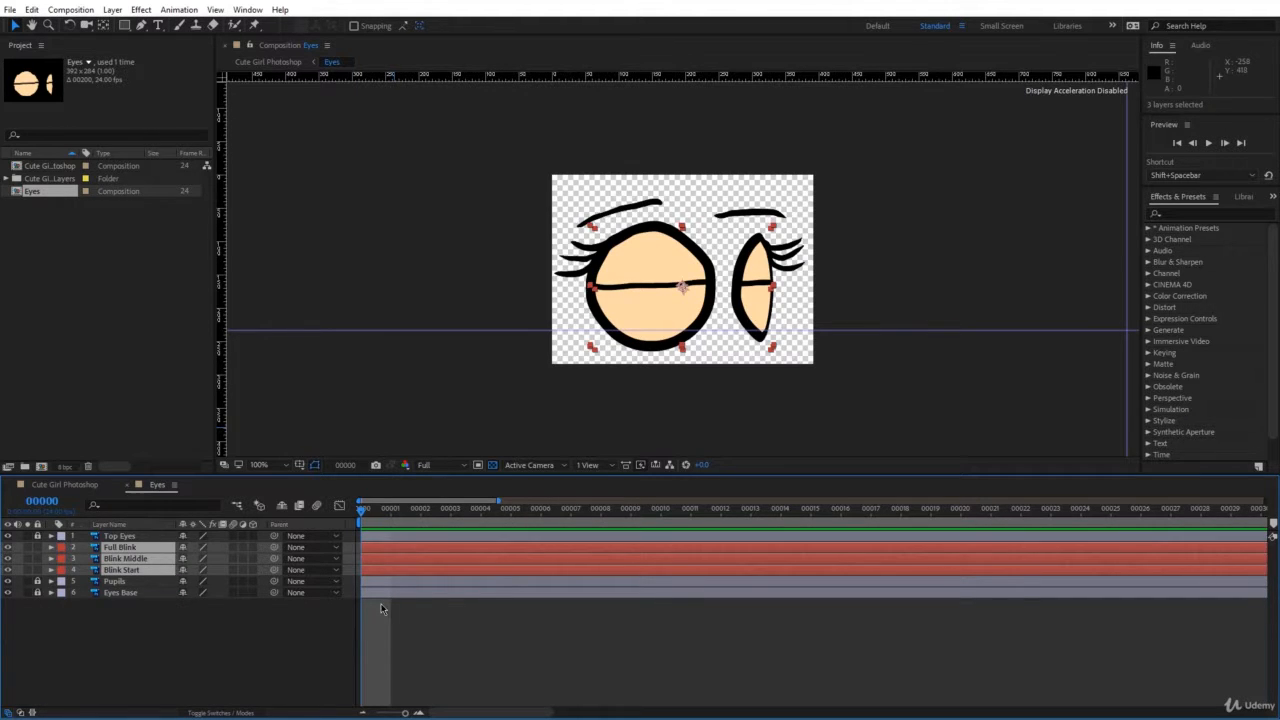
- Trim the Blink Start layer at both ends so that it covers only frame 1
click(142, 571)
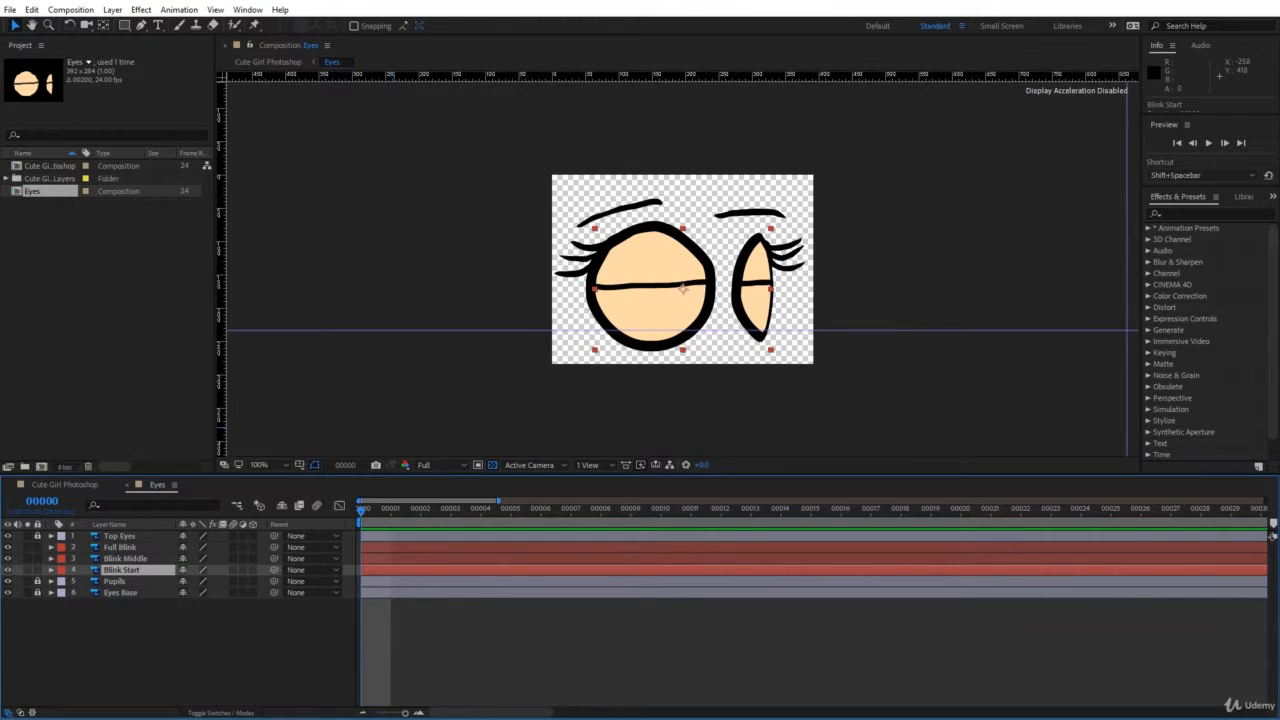
key(Page_Down)
key(alt+bracketleft)
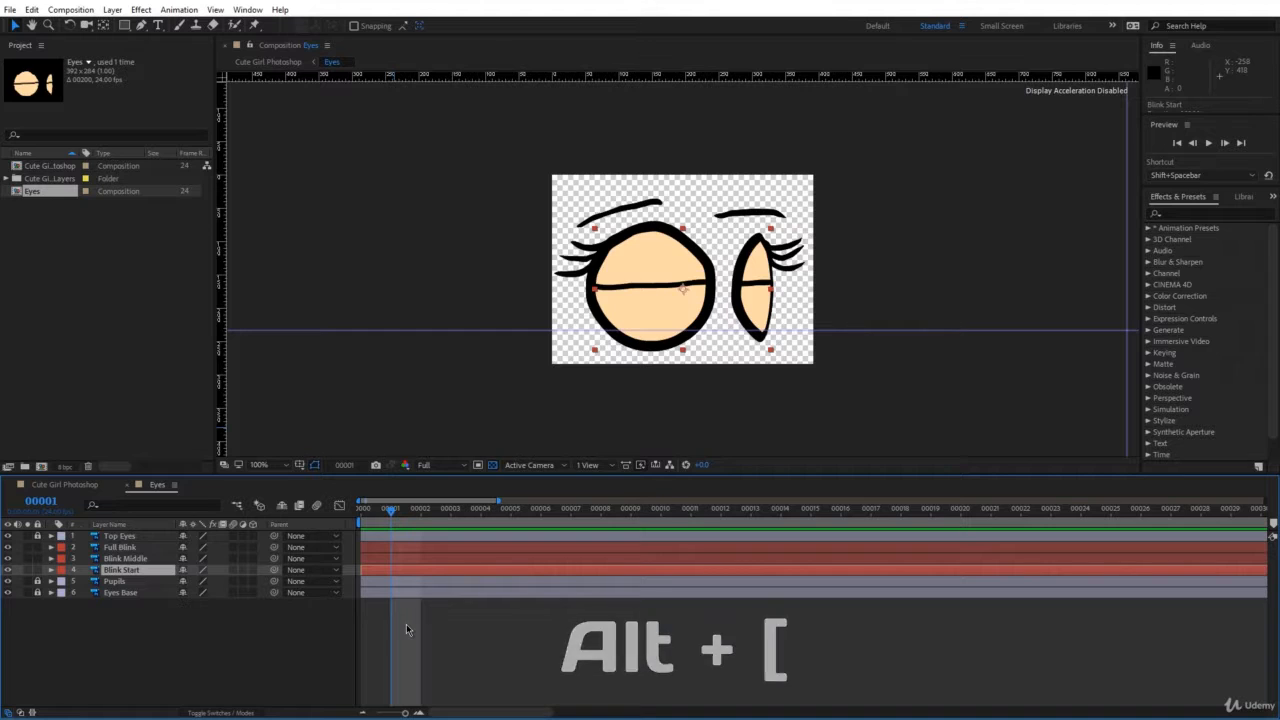
key(alt+bracketleft)
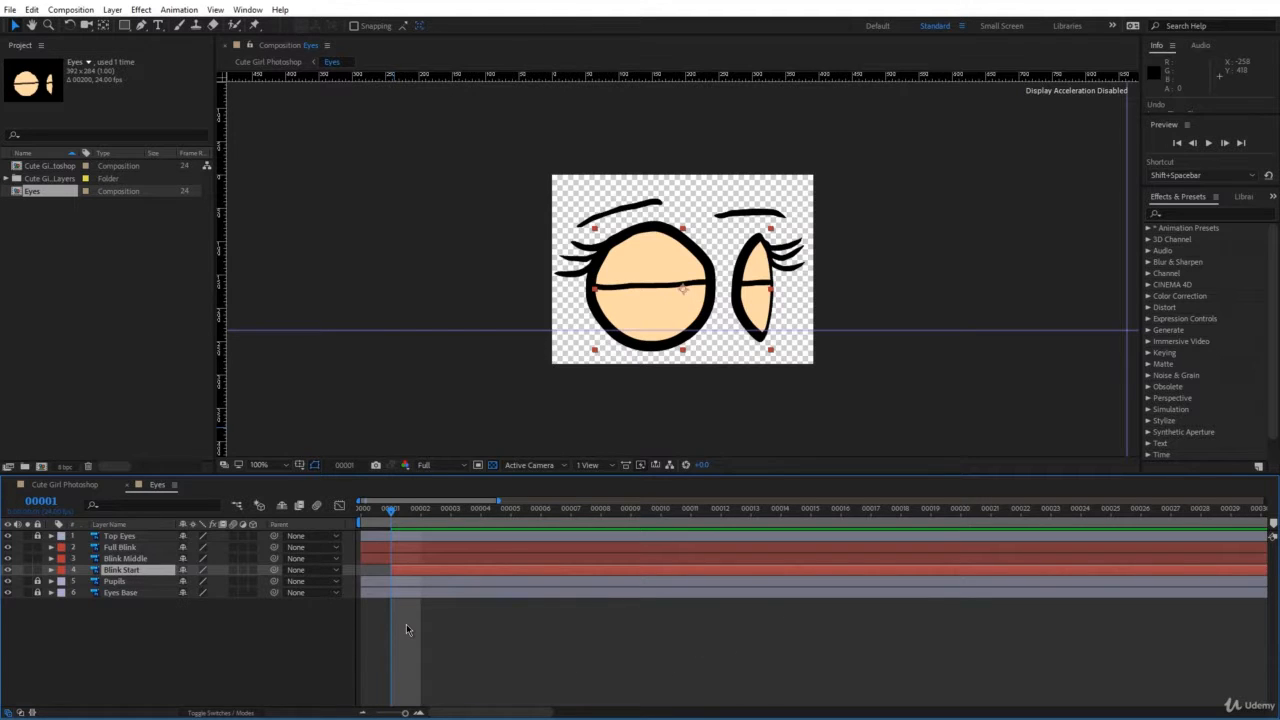
key(alt+bracketright)
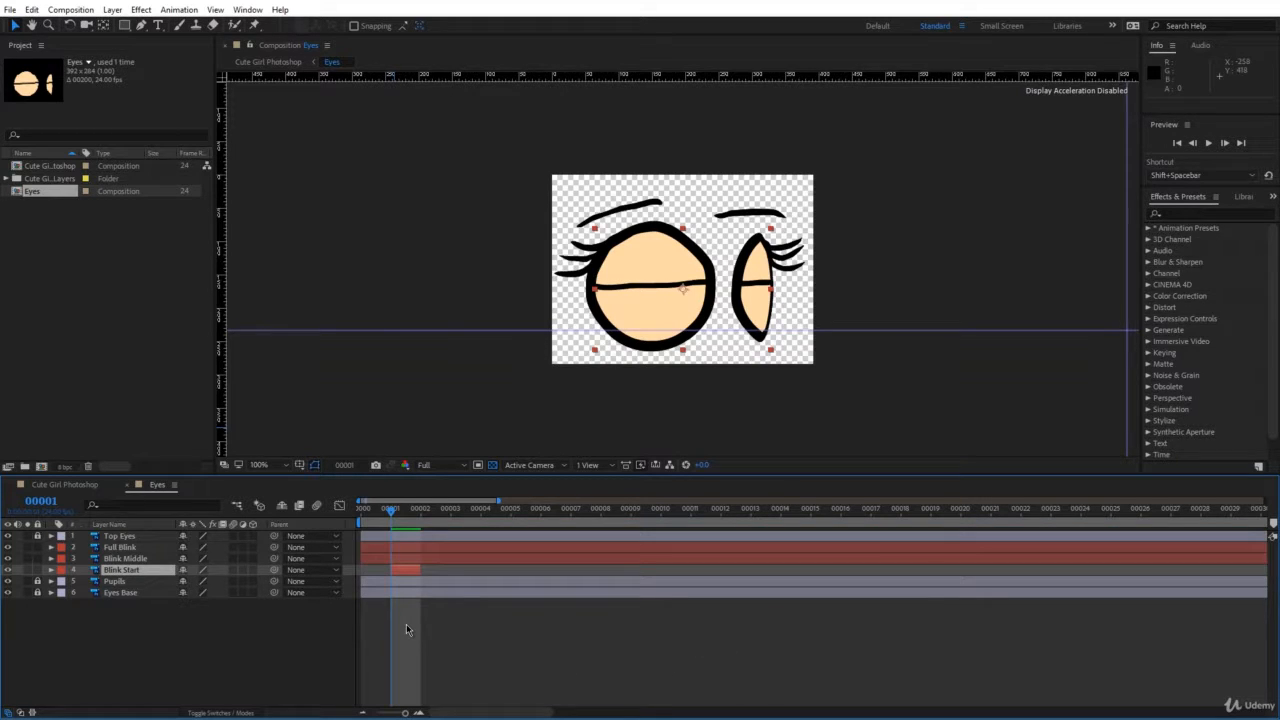
- Trim the Blink Middle layer at both ends so that it covers only frame 2
click(128, 559)
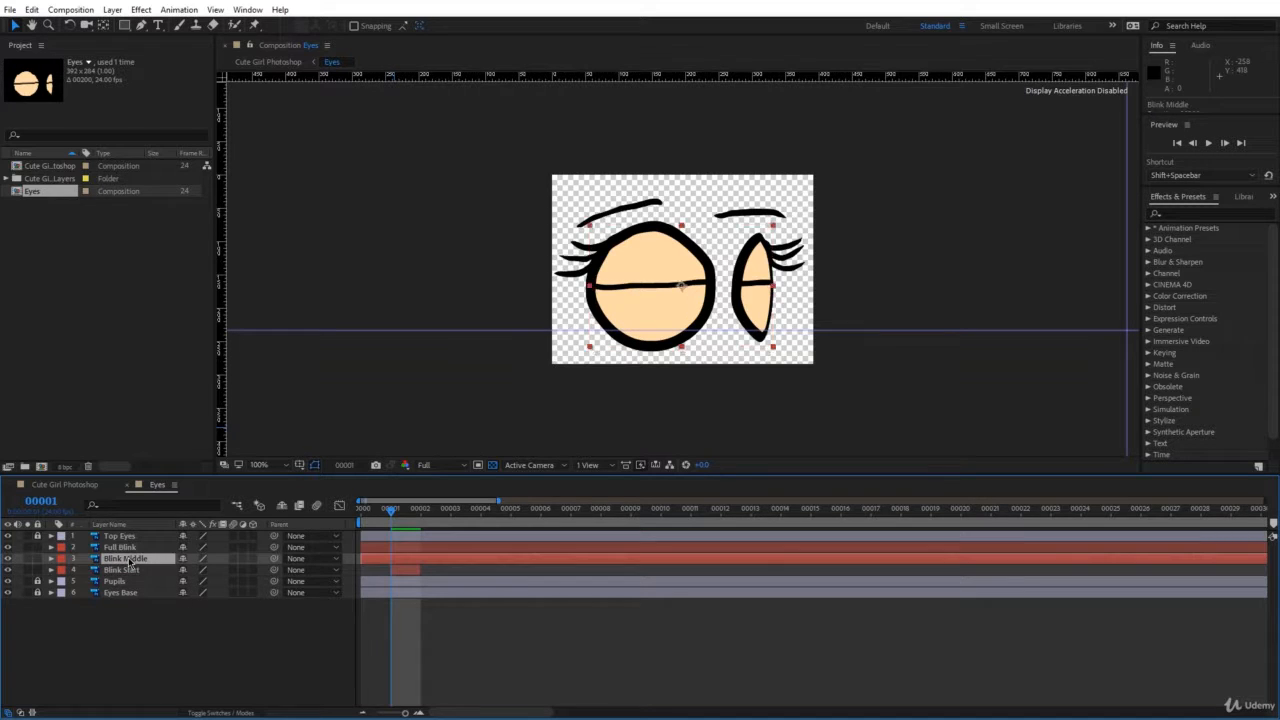
click(421, 512)
key(ctrl+z)
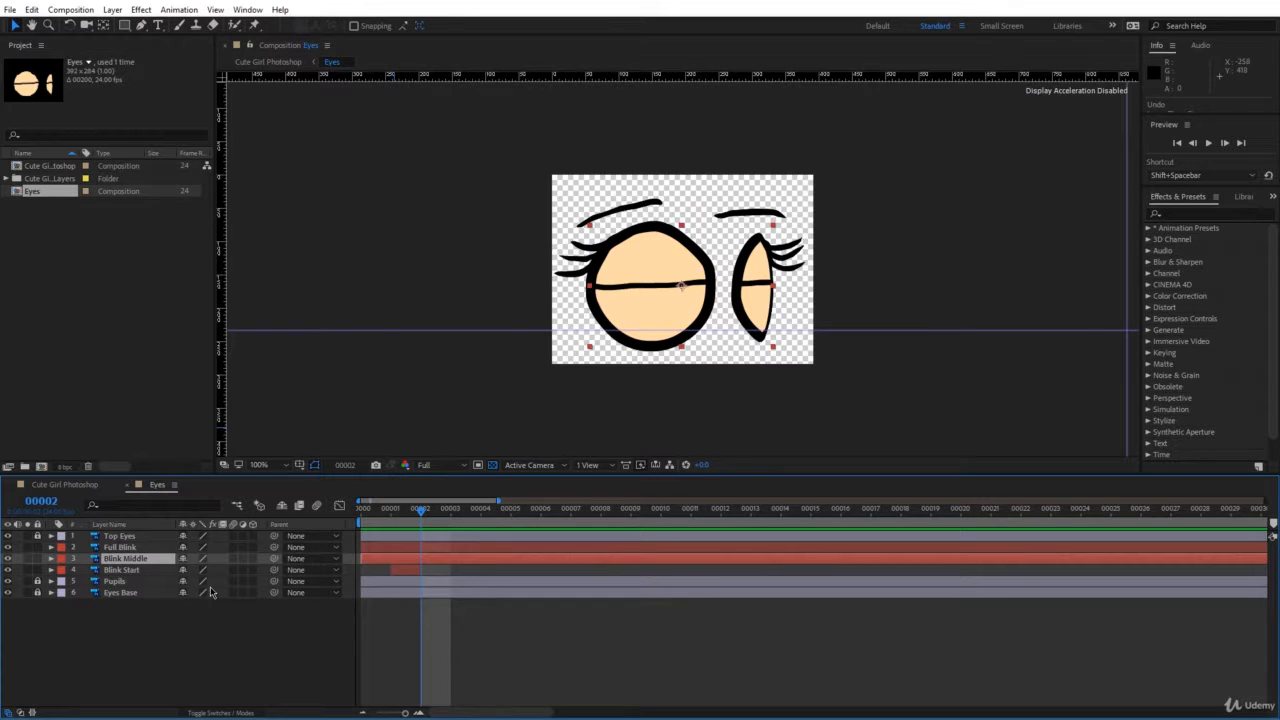
key(alt+bracketleft)
key(alt+bracketright)
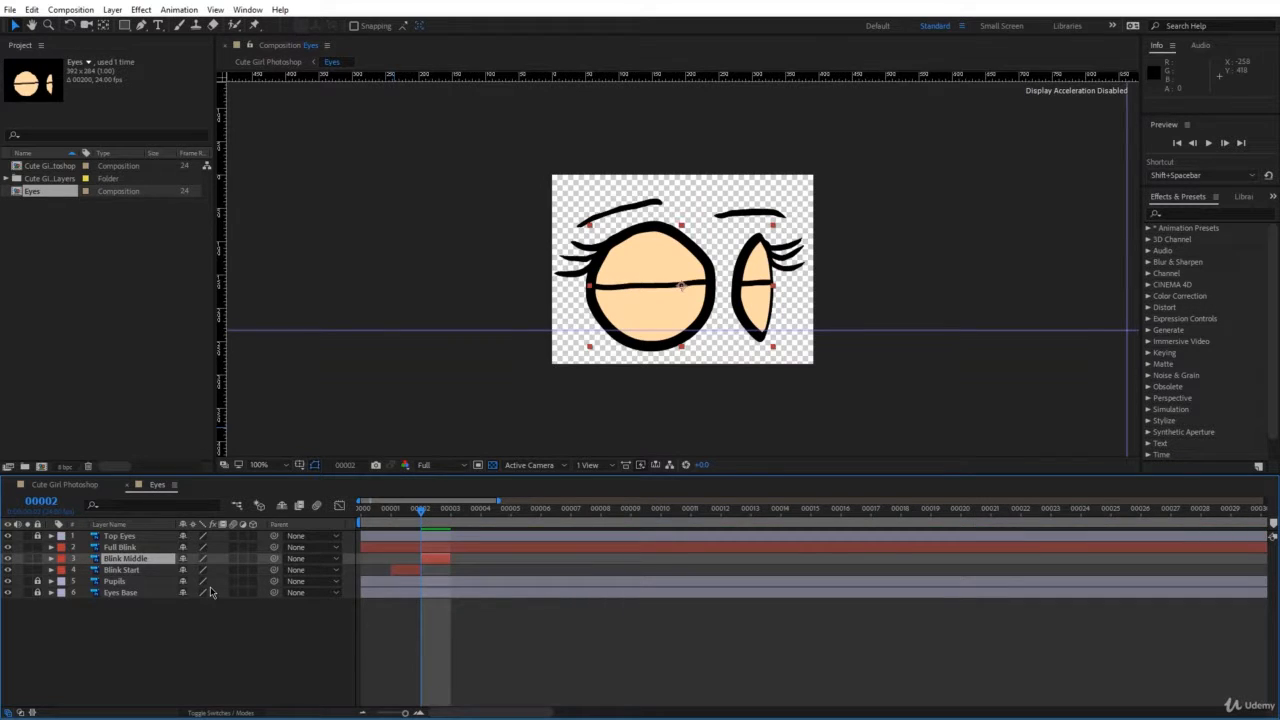
- Trim the Full Blink layer at both ends so that it covers only frame 3
click(130, 547)
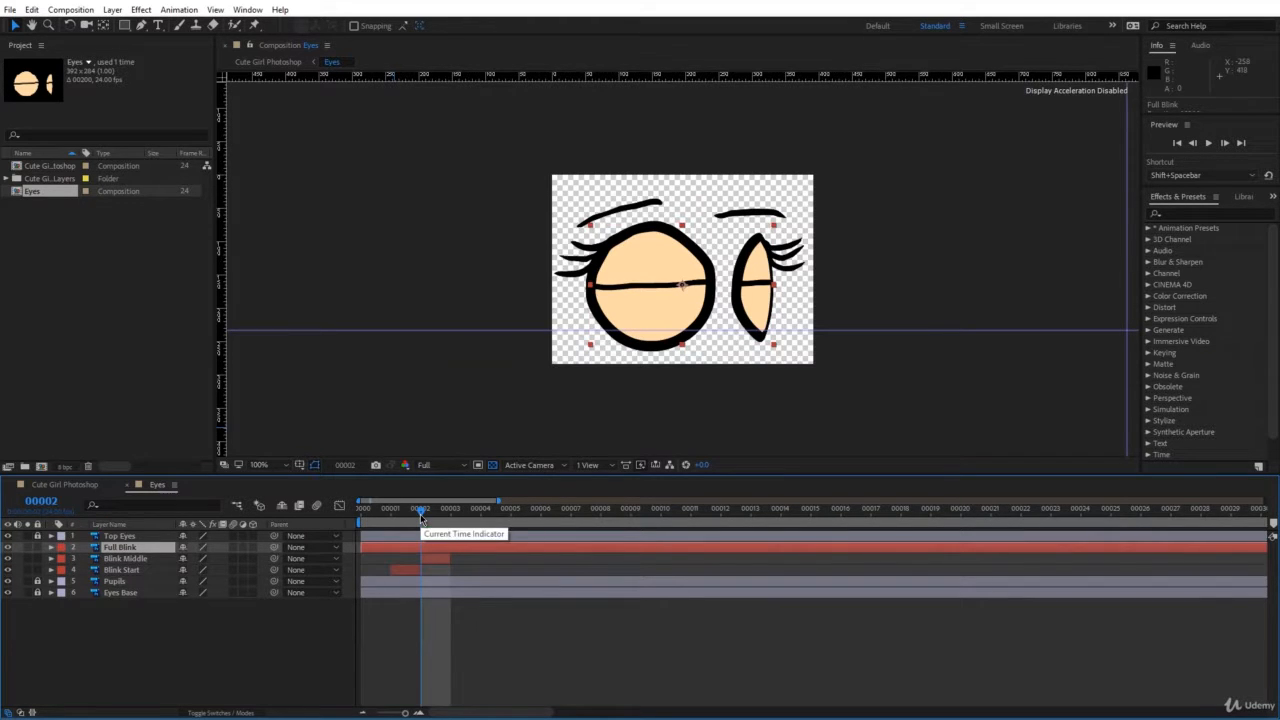
drag(420, 514, 455, 514)
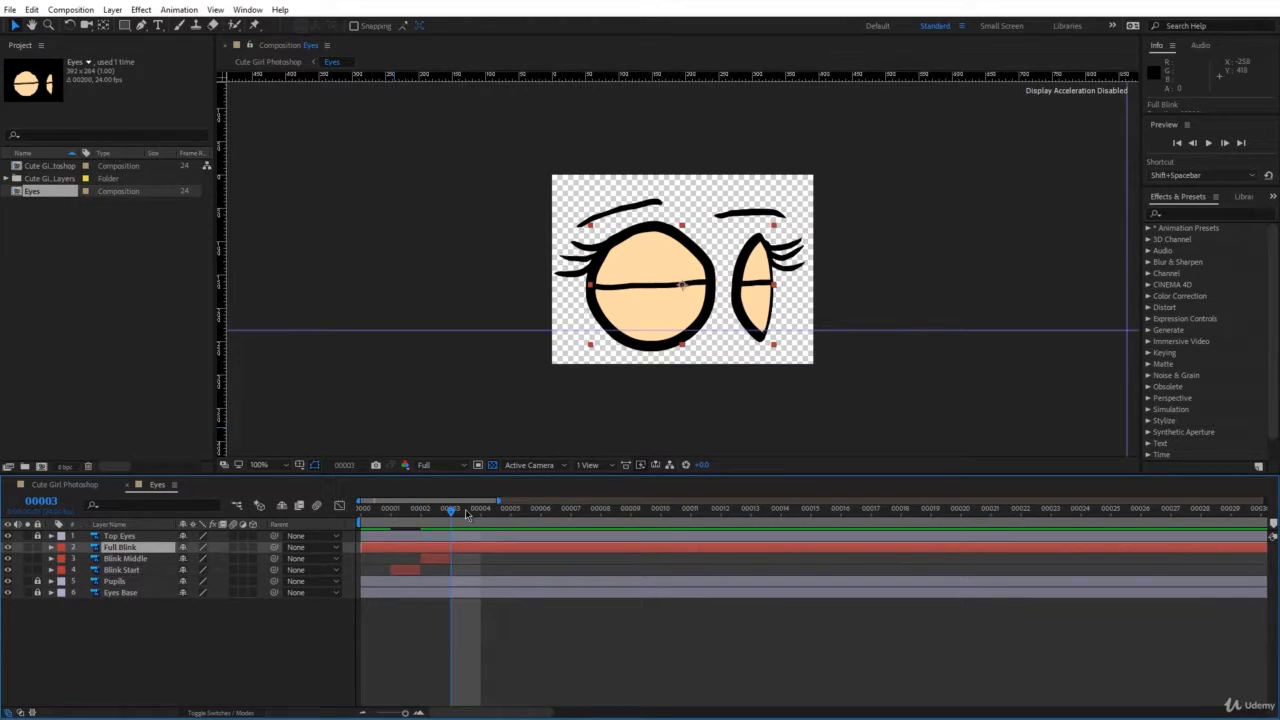
key(alt+bracketleft)
key(alt+bracketright)
- Play and scrub the first frames up to frame 4 to check the closing blink
click(372, 508)
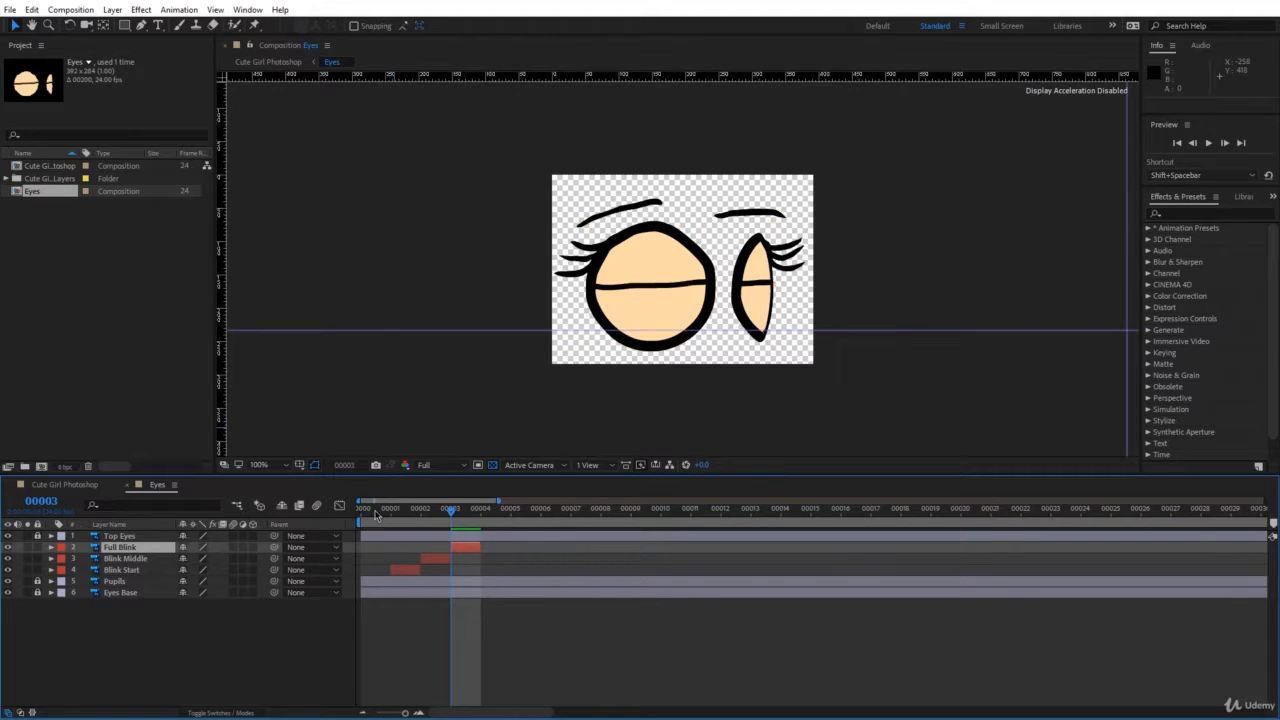
key(space)
drag(385, 513, 483, 515)
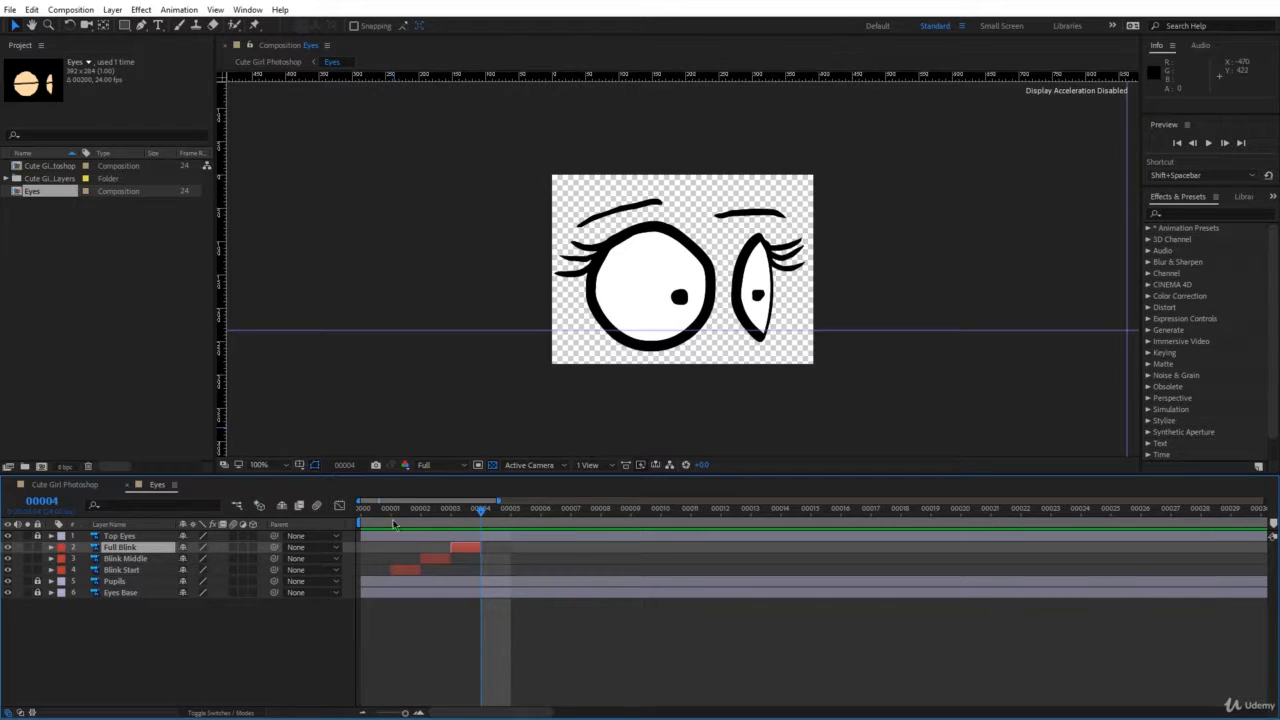
- Extend the end of the Blink Middle layer through frame 4 and preview the full blink
drag(451, 562, 511, 564)
drag(484, 513, 434, 520)
key(space)
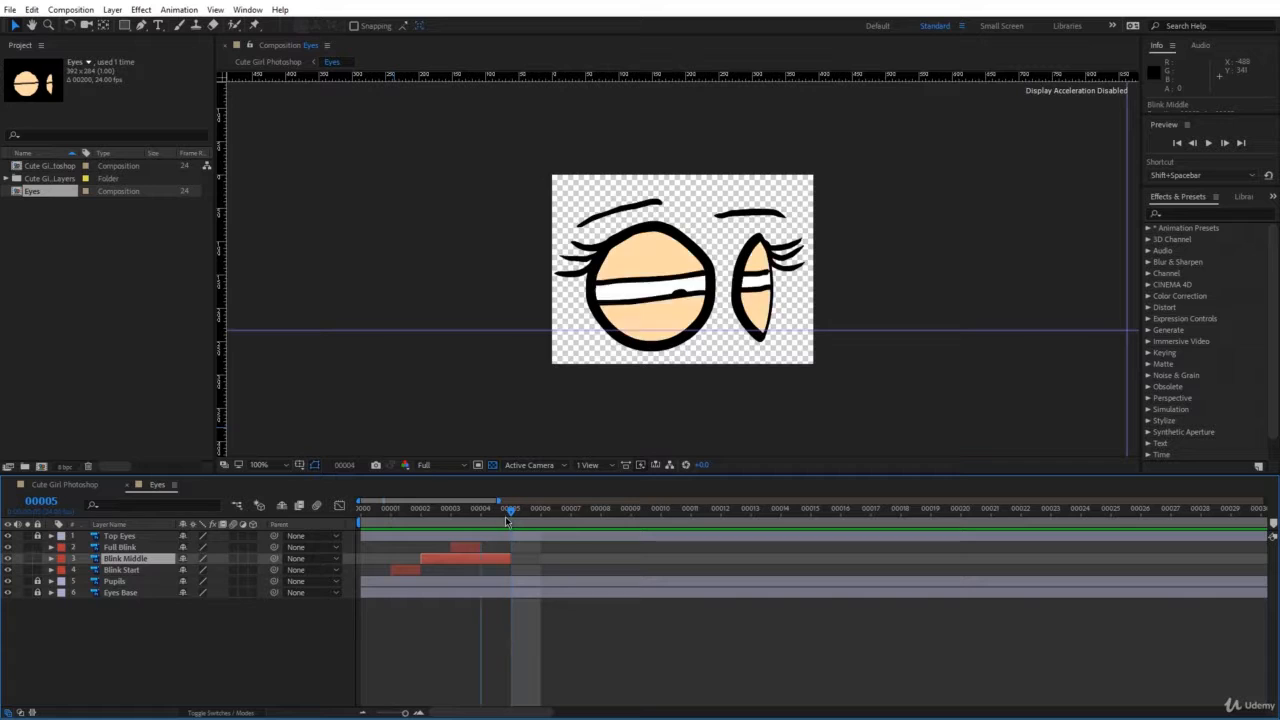
- End the work area at frame 5 and trim the Eyes composition to it
key(n)
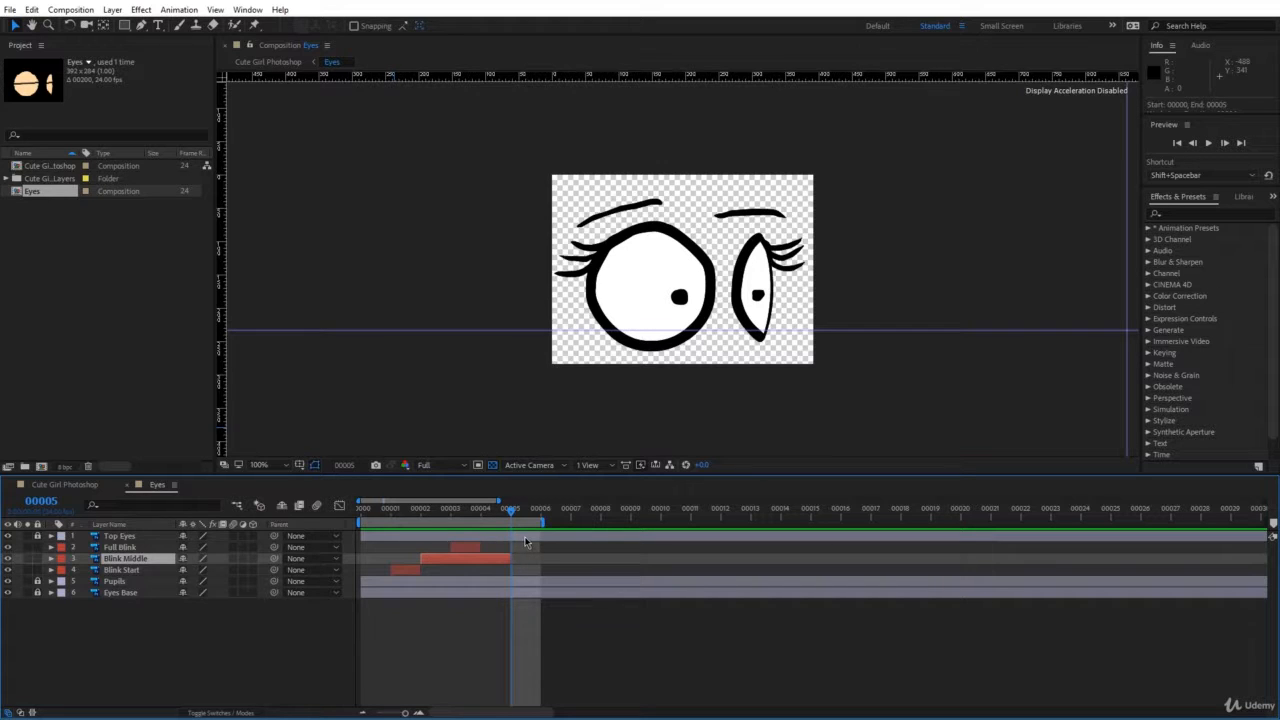
right_click(490, 523)
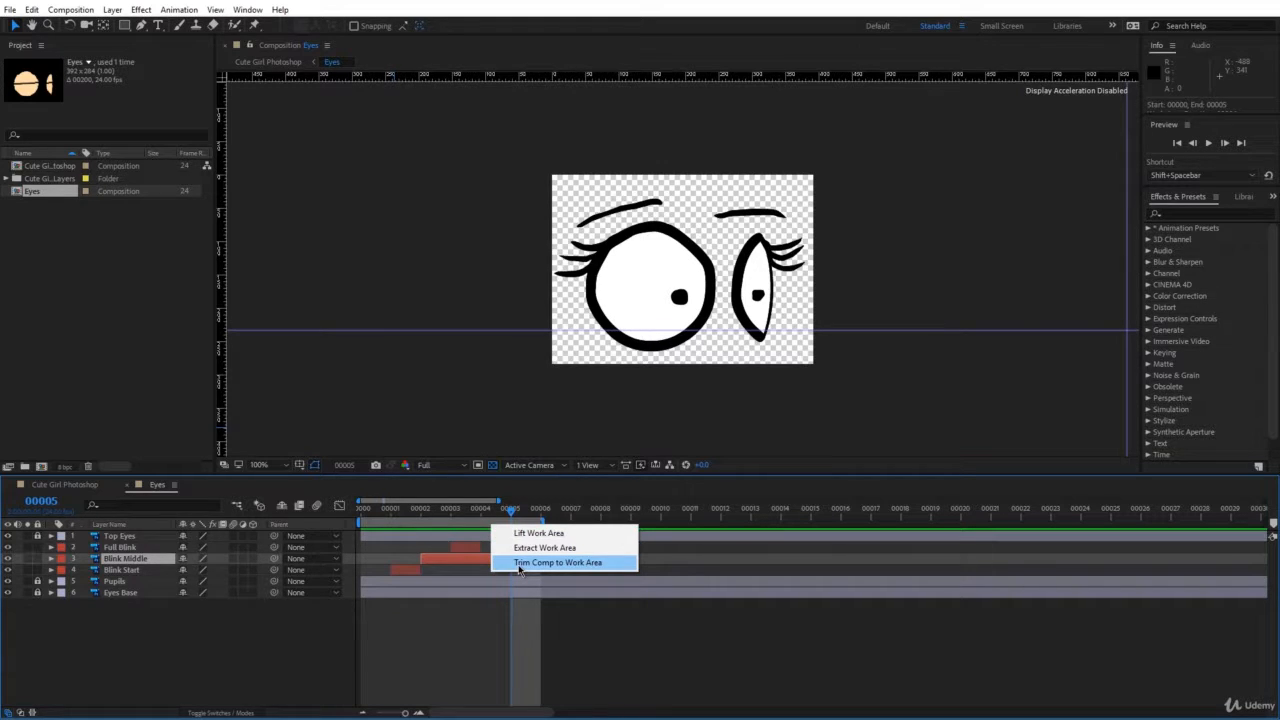
click(518, 564)
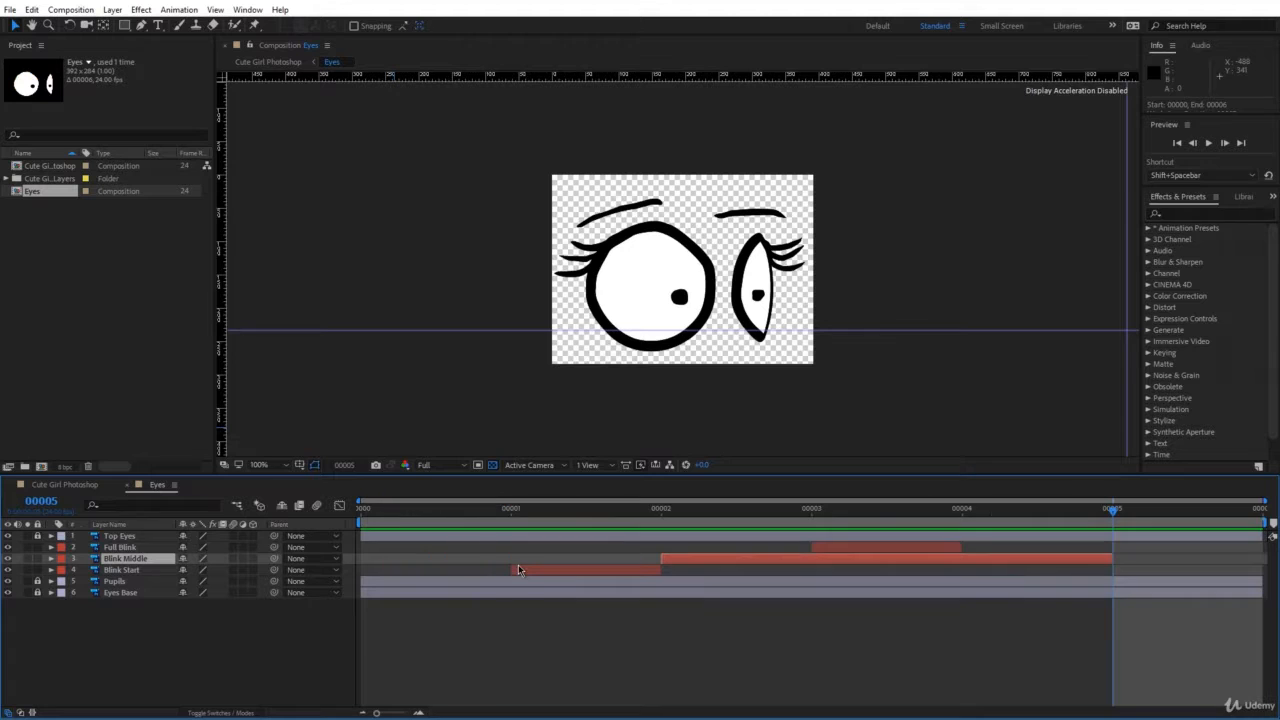
- In the Cute Girl Photoshop composition, go to frame 0 and move the Eyes layer up onto the girl's head
click(128, 484)
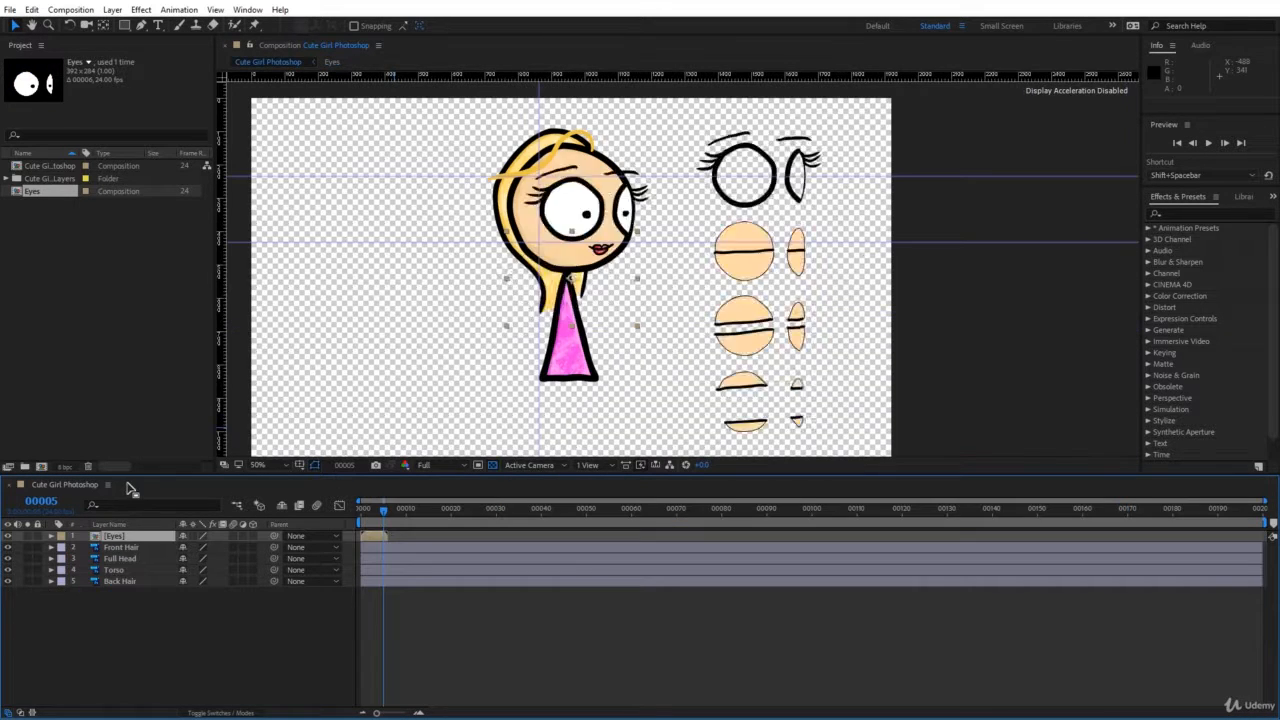
drag(376, 714, 405, 713)
key(Home)
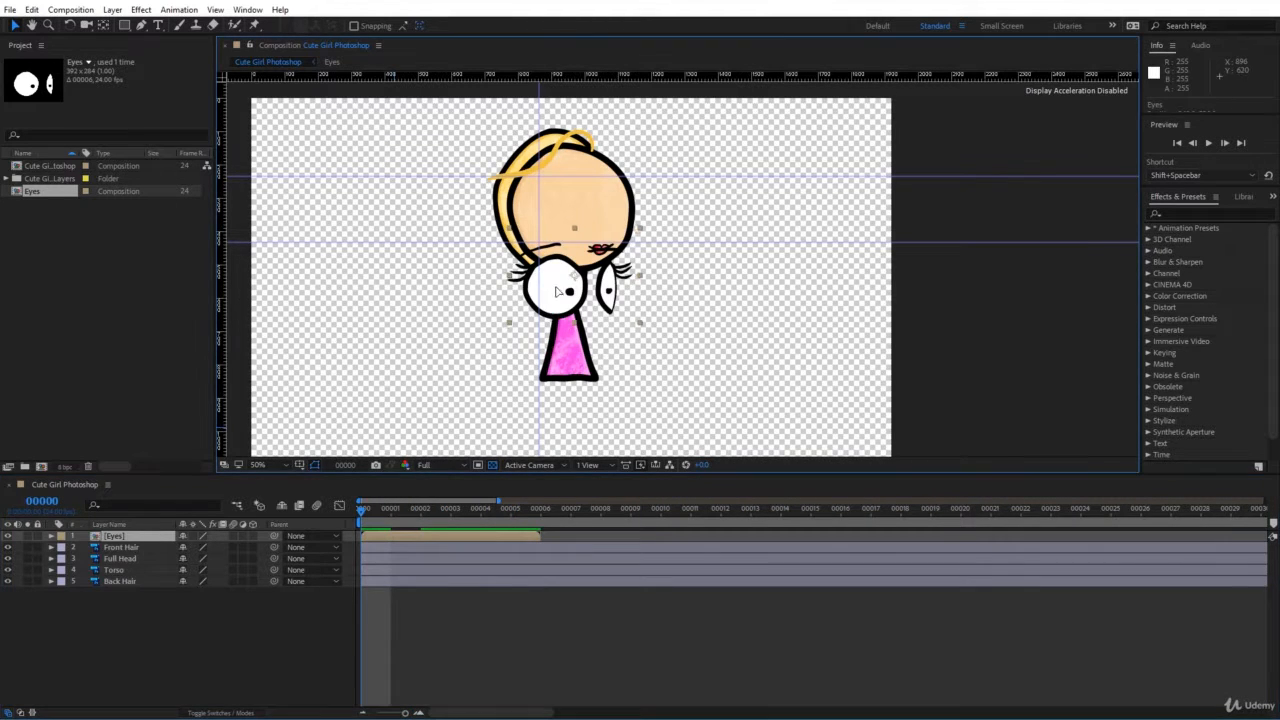
drag(550, 316, 570, 240)
- Fine-tune the Eyes layer's position, nudging it down and left until the far eye lines up with the face outline
scroll(570, 240, up, 4)
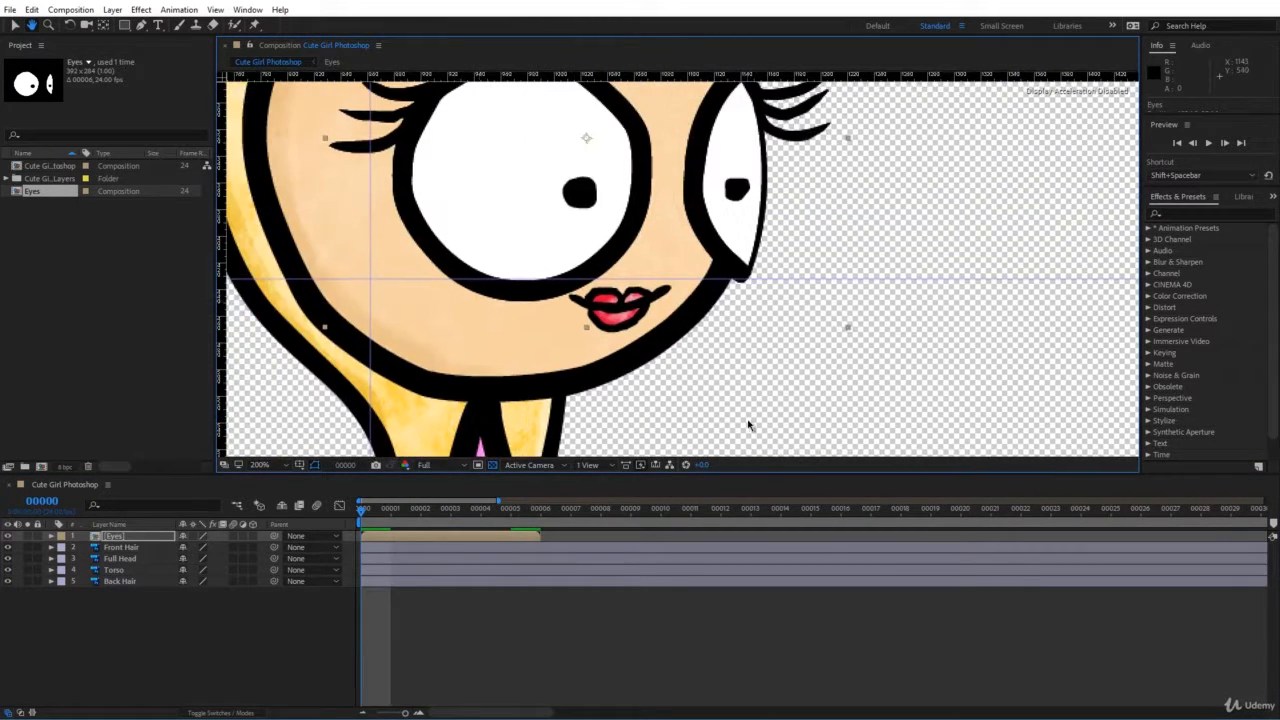
drag(405, 233, 411, 320)
drag(475, 275, 463, 246)
key(Down)
key(Down)
key(Down)
key(Down)
key(Down)
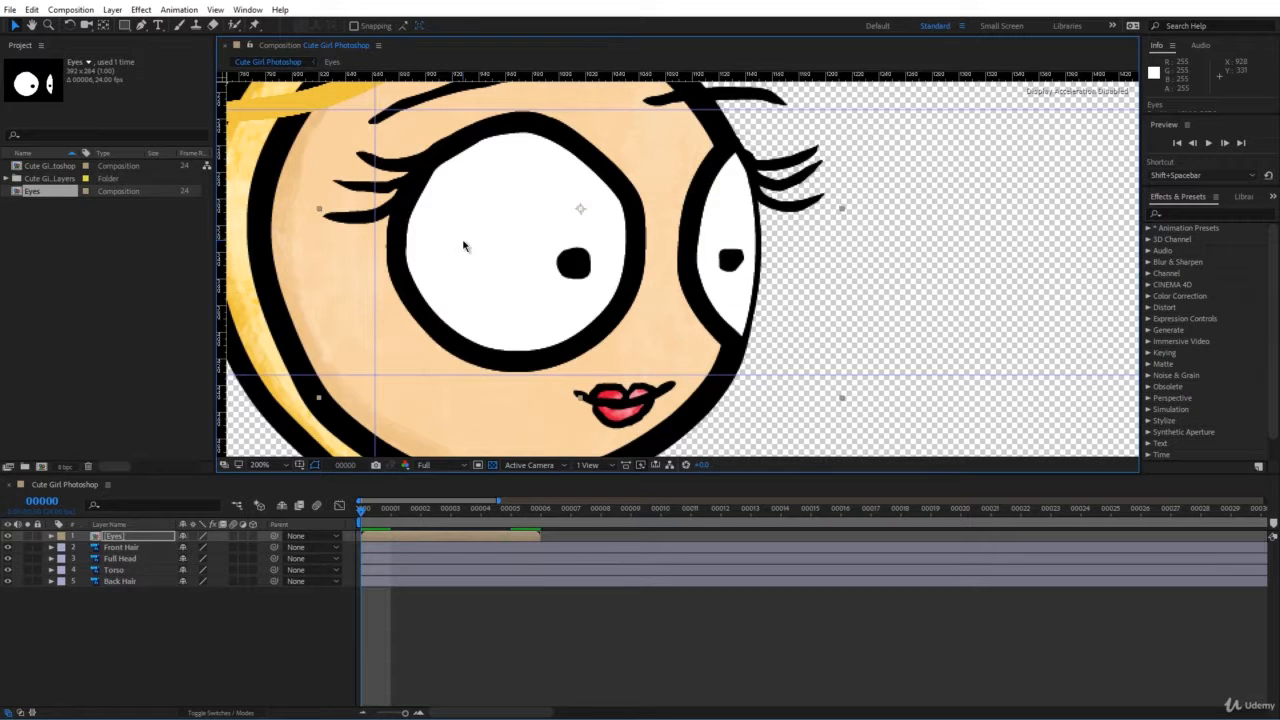
key(Left)
key(Left)
key(Left)
key(Left)
key(Left)
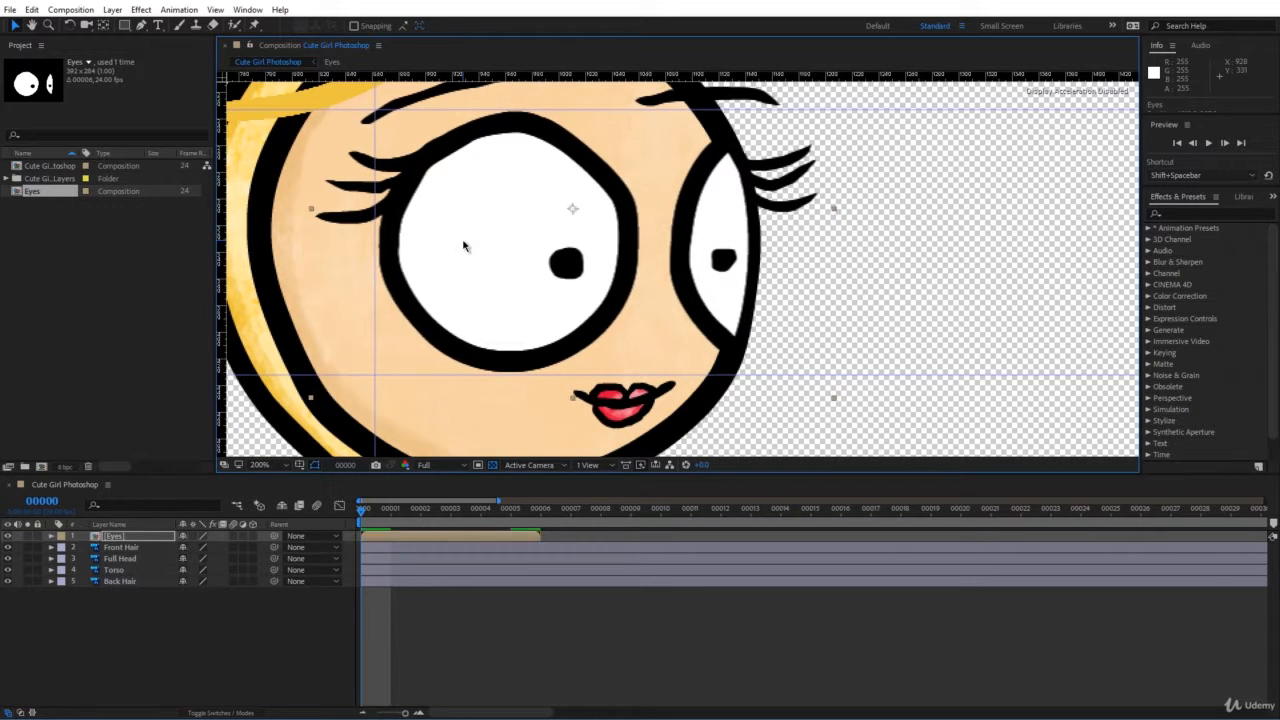
- Limit the work area to the first five frames and play the blink on the girl's face in a loop
drag(366, 514, 512, 520)
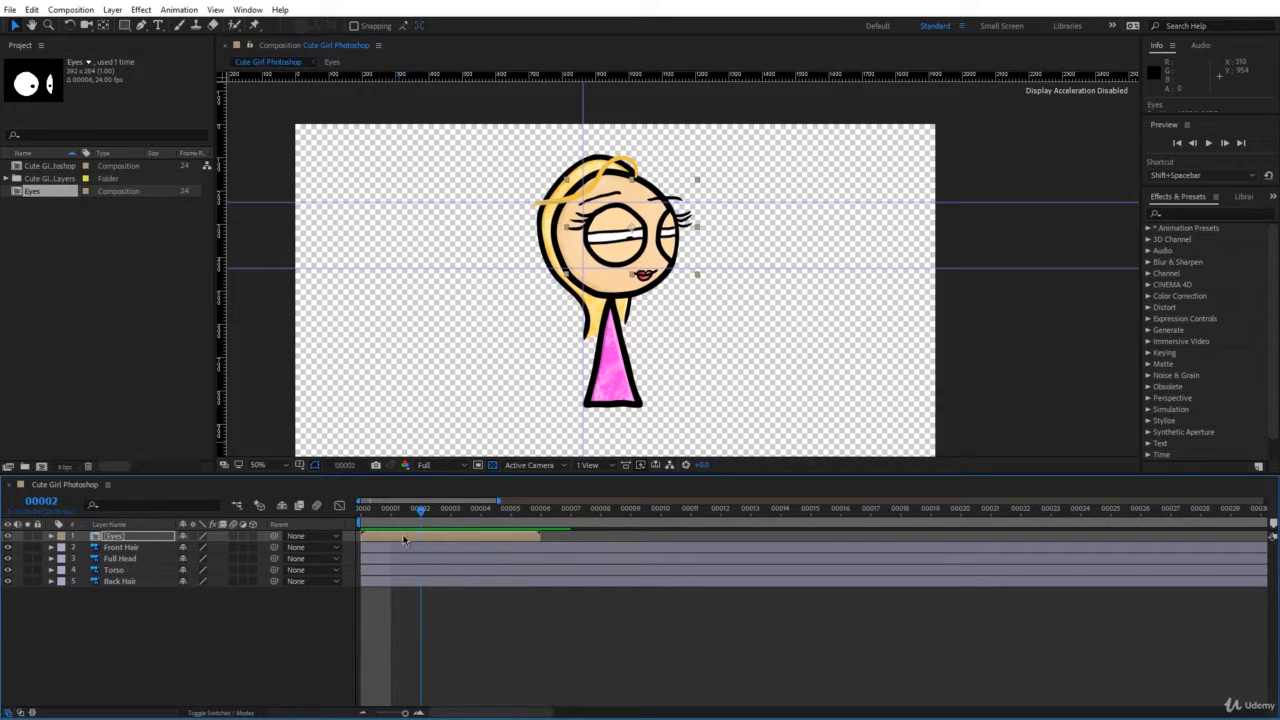
key(n)
key(space)
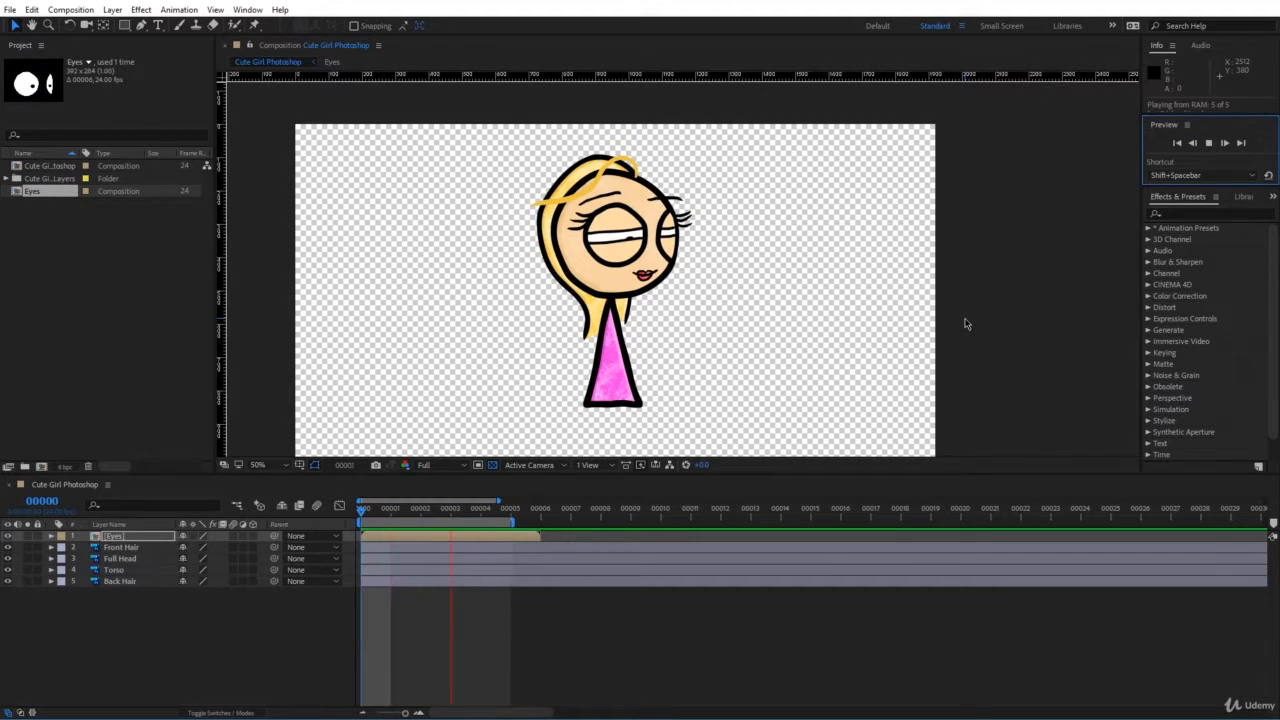
key(space)
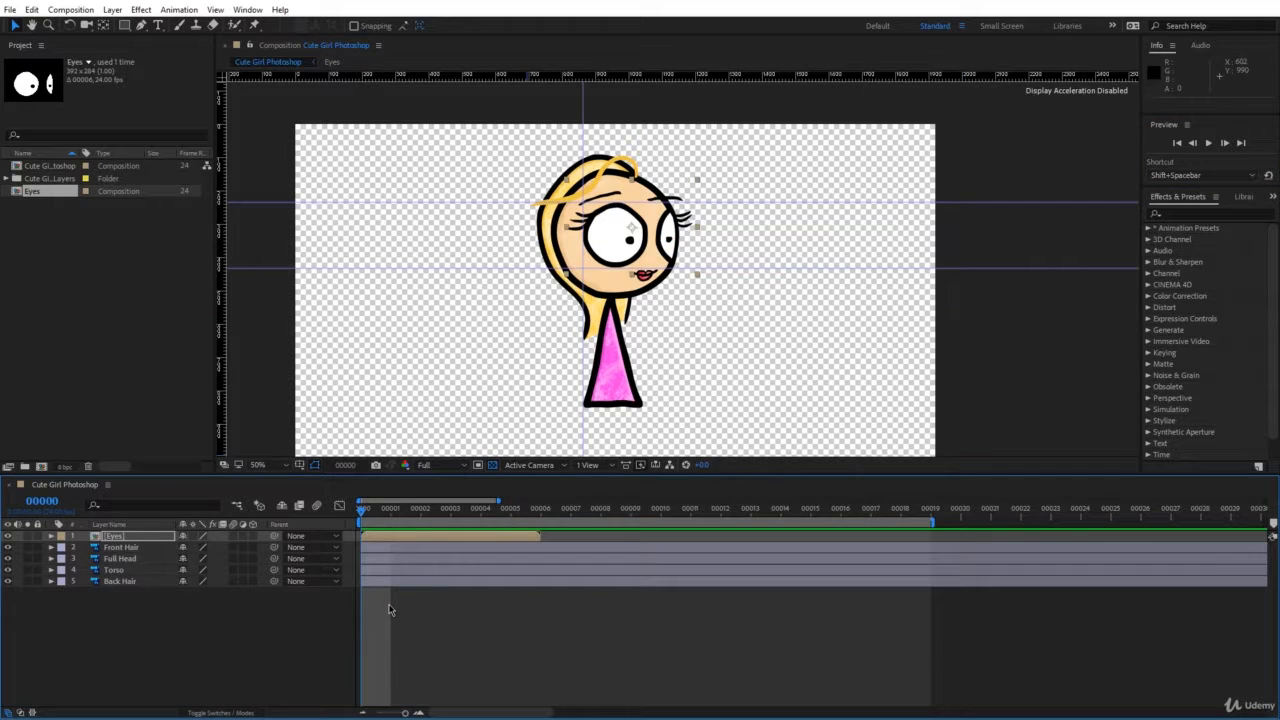
- Enable time remapping on the Eyes layer and move its ending Time Remap keyframe to frame 14
click(118, 536)
click(114, 11)
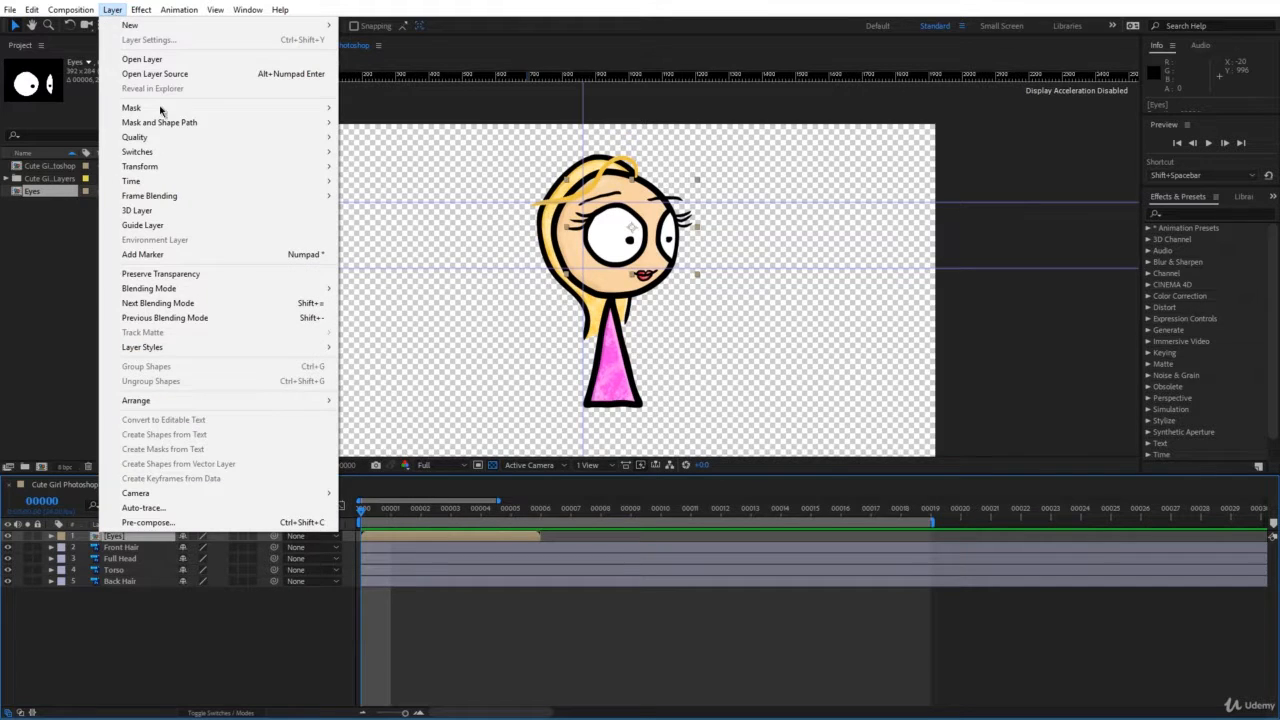
mouse_move(196, 183)
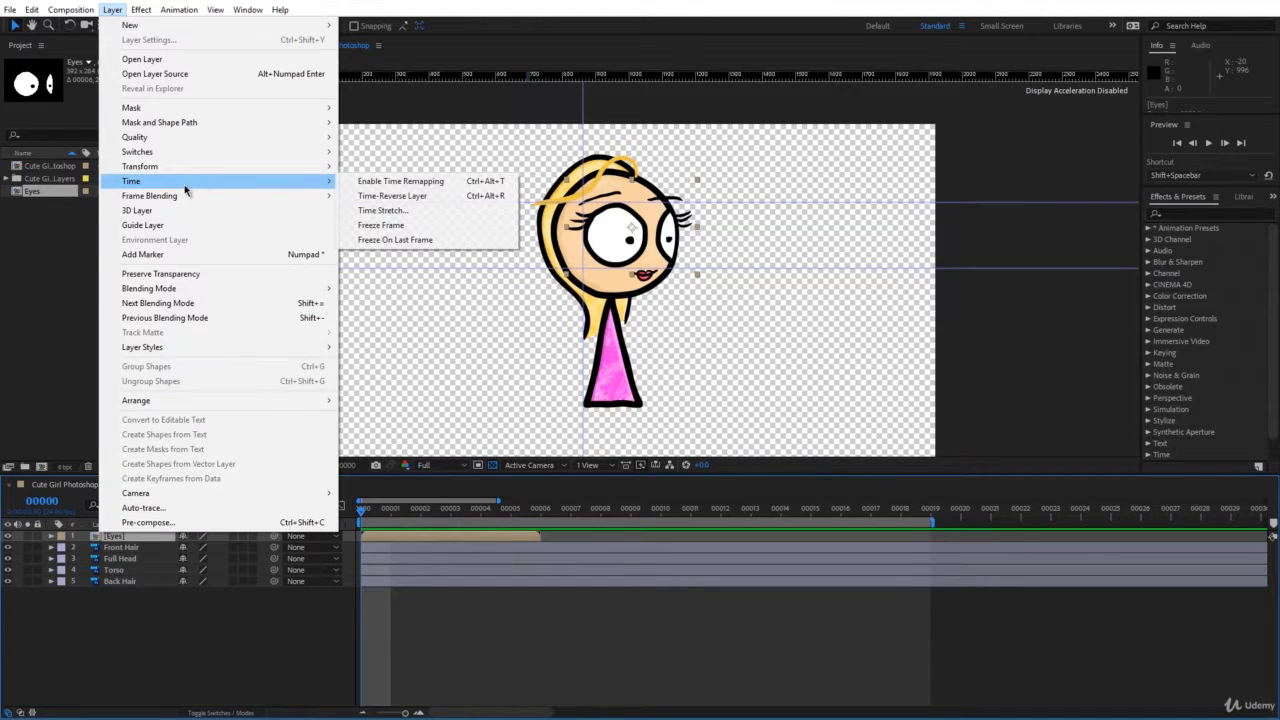
click(402, 183)
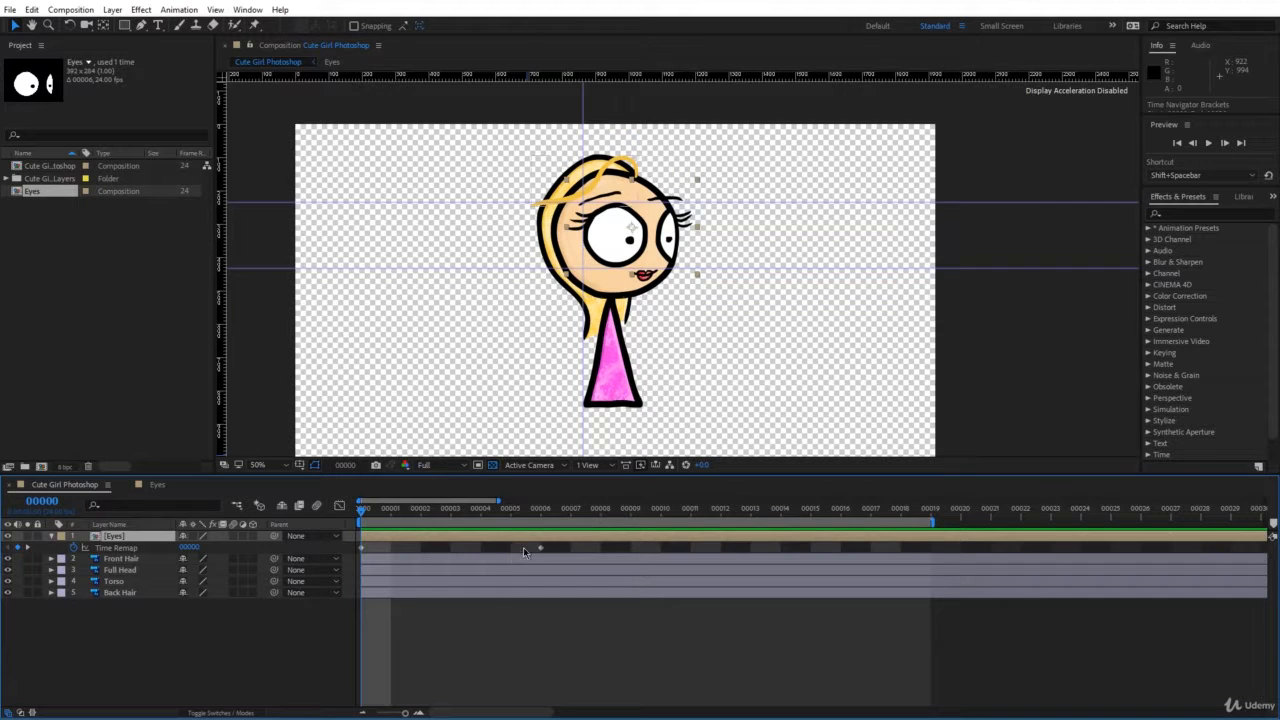
drag(543, 554, 778, 552)
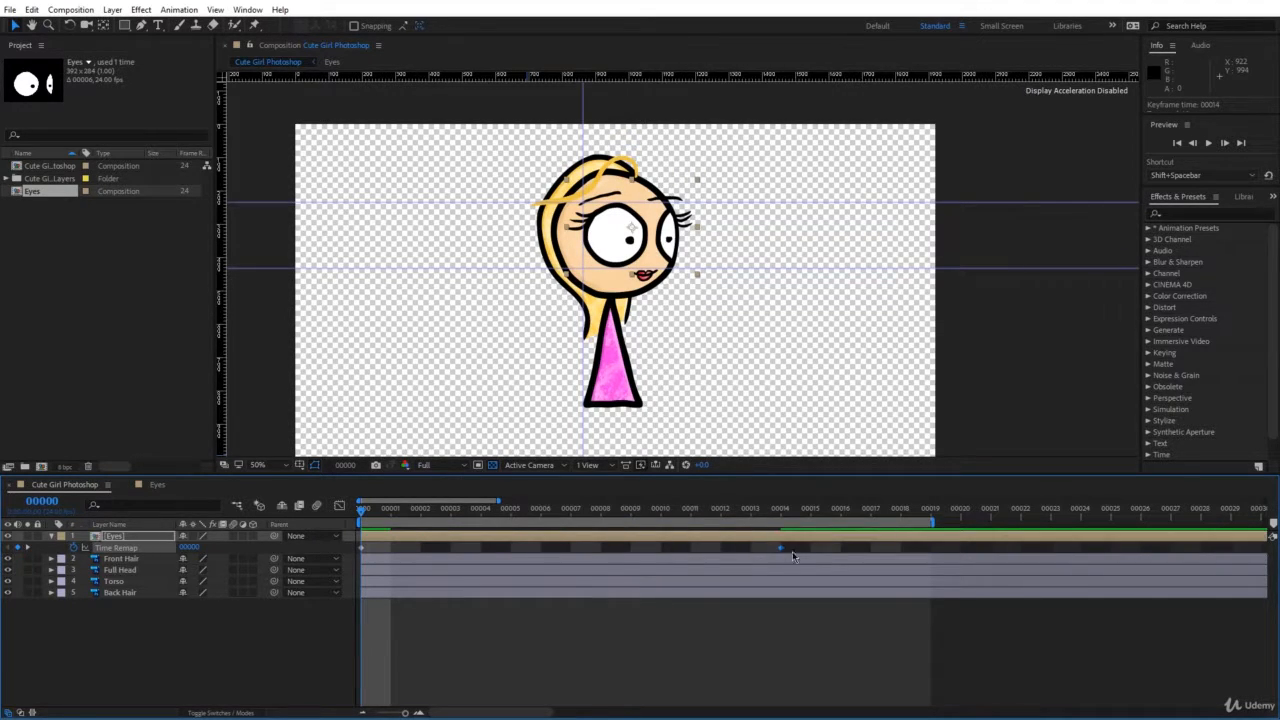
- Play the remapped blink, extending the work area to frame 24 and moving the ending Time Remap keyframe to frame 21
click(1208, 145)
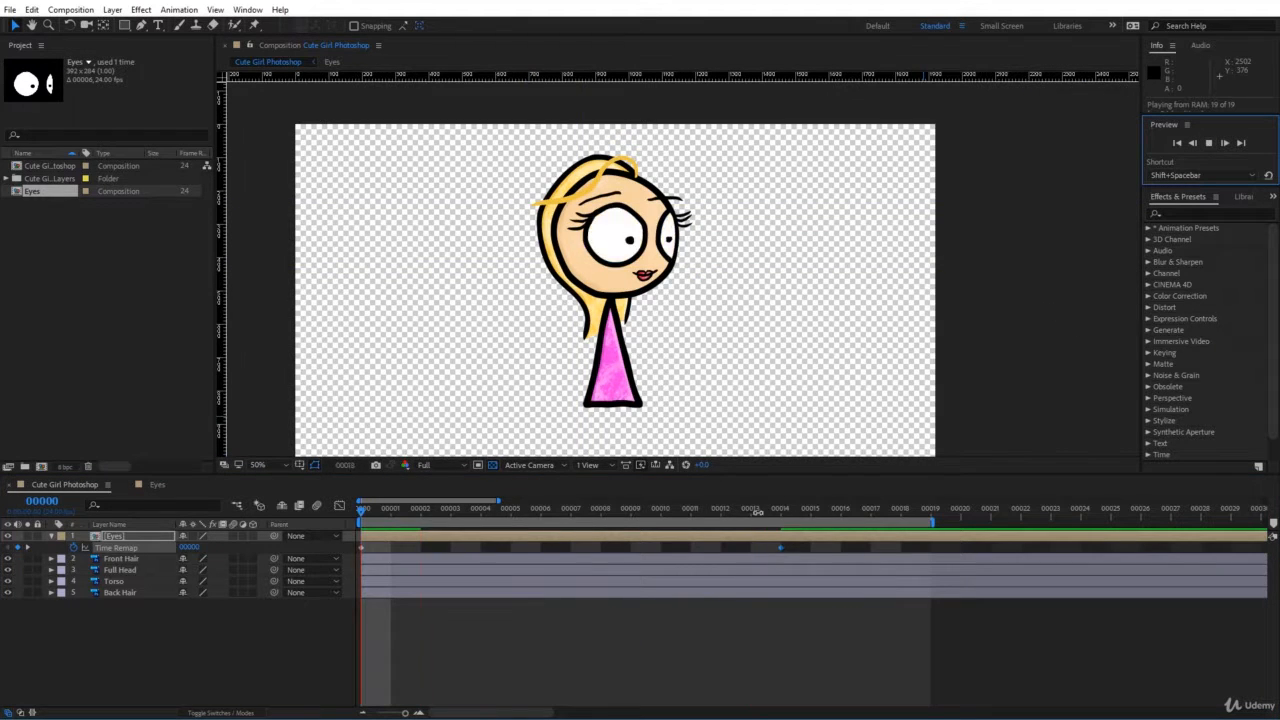
click(737, 512)
key(space)
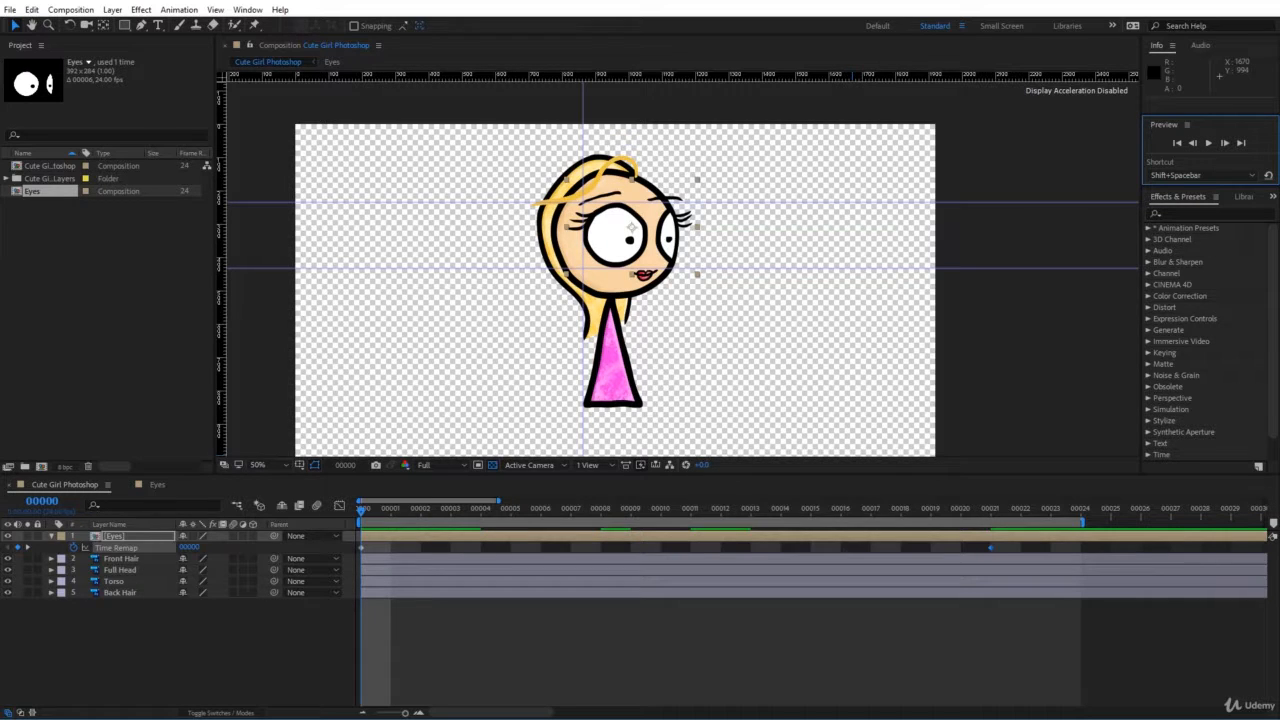
- Delete the Eyes layer's ending Time Remap keyframe and preview the animation
click(991, 548)
key(Delete)
click(960, 630)
key(space)
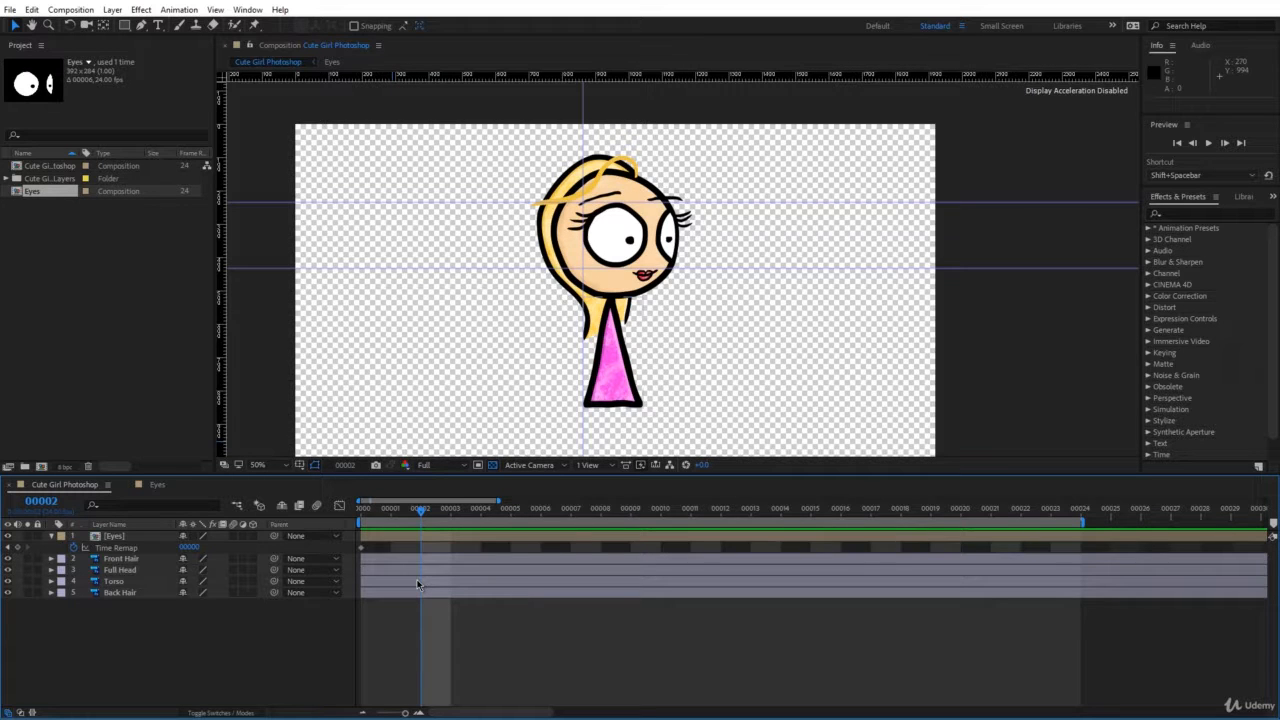
- At frame 4, set the Eyes layer's Time Remap value to 00001
drag(432, 516, 477, 512)
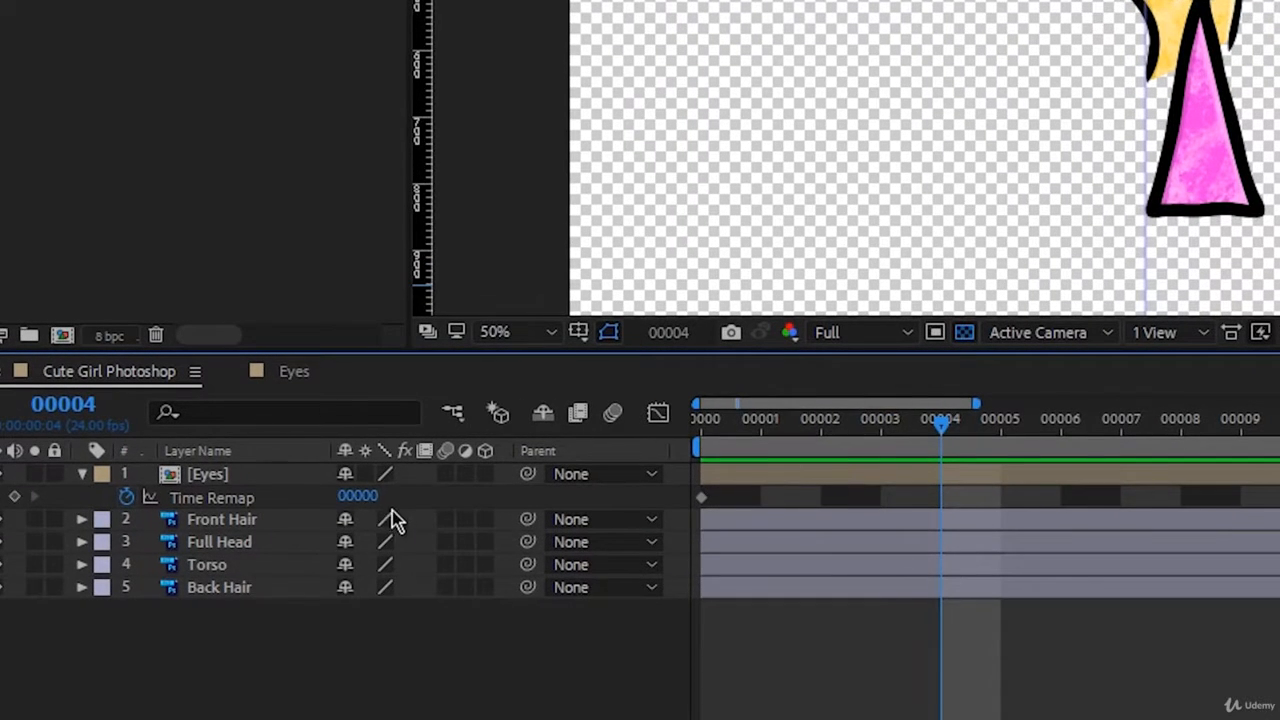
click(197, 547)
text(00000)
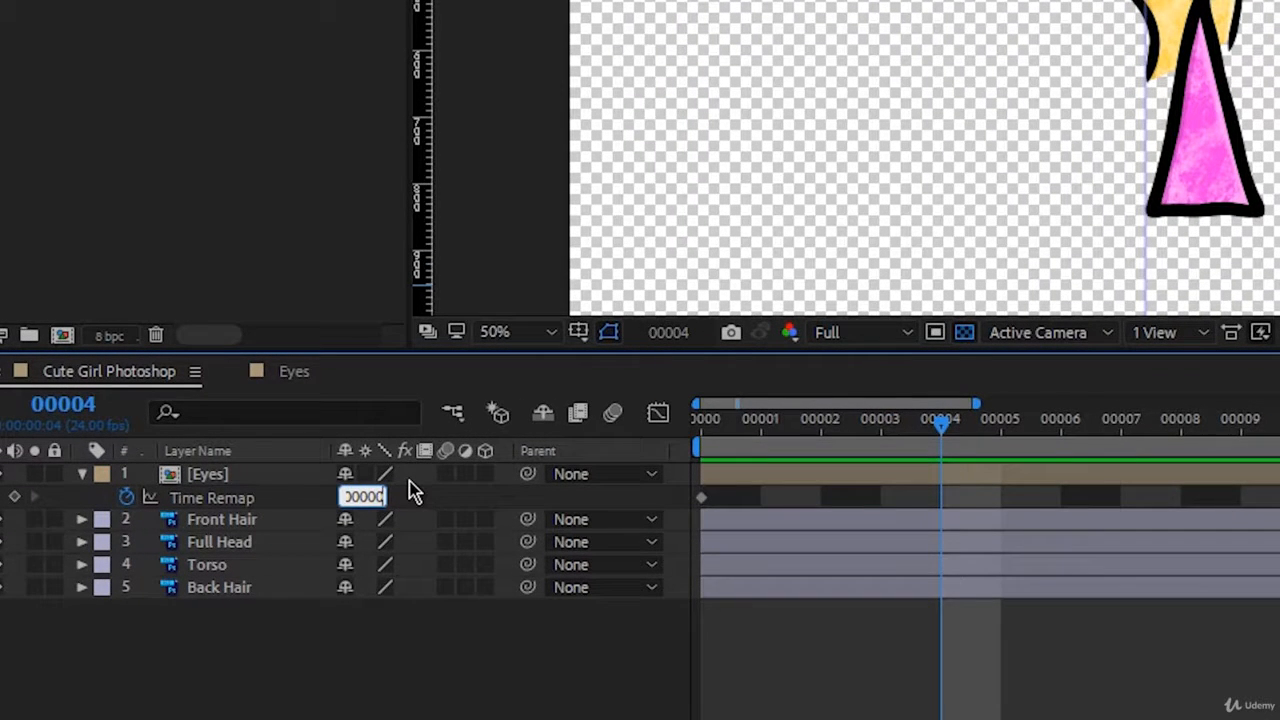
text(1)
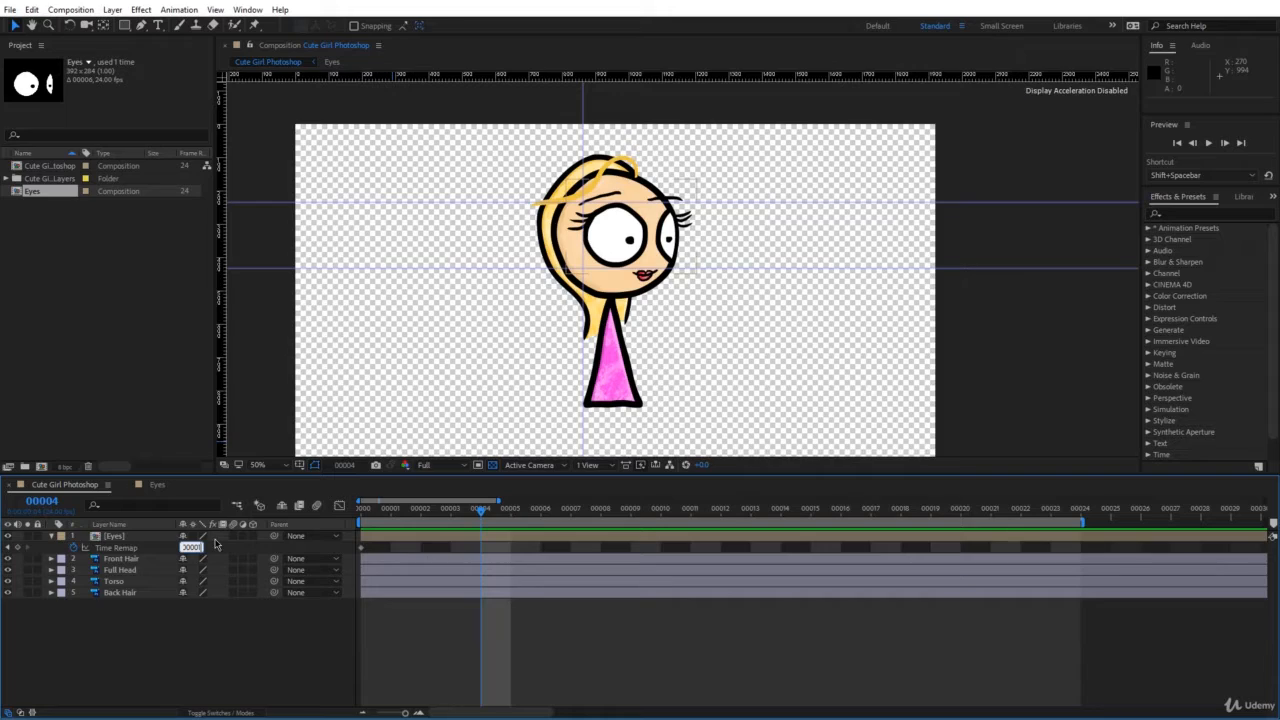
key(Return)
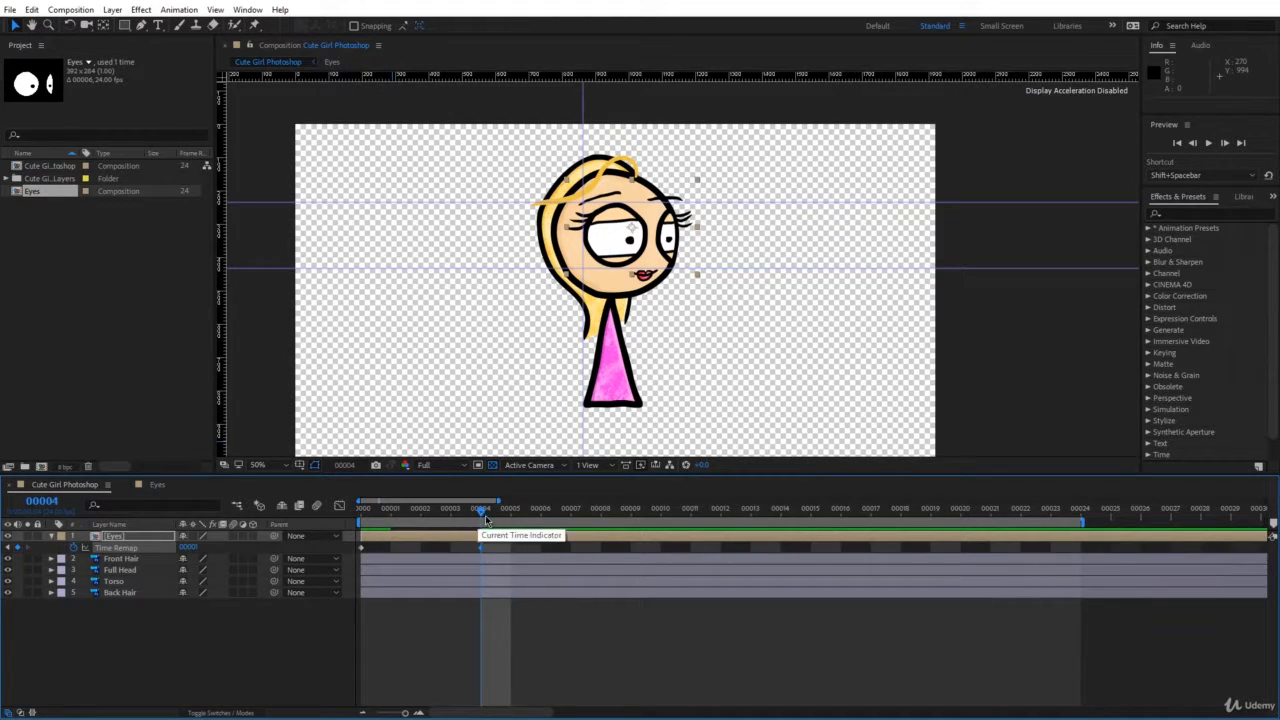
- At frame 5, set the Eyes layer's Time Remap value to 00002 for the nearly closed eyes
drag(483, 512, 507, 513)
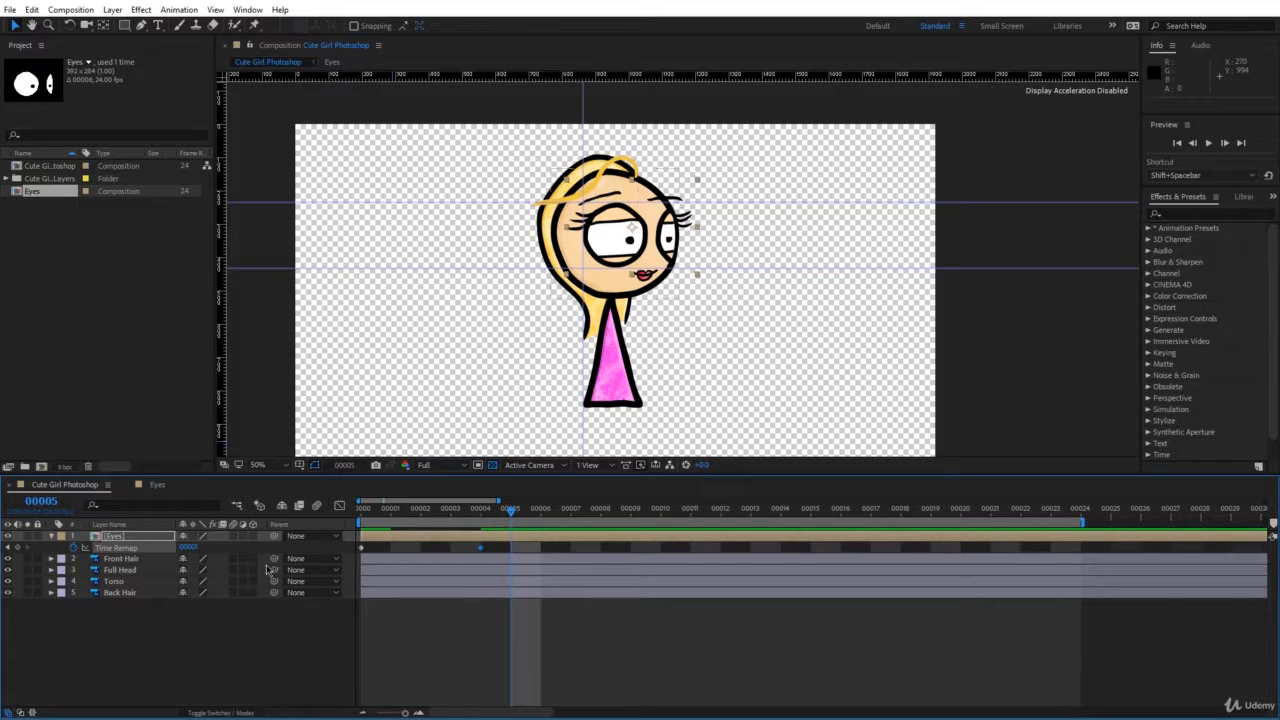
click(194, 549)
key(Right)
key(BackSpace)
text(2)
key(Return)
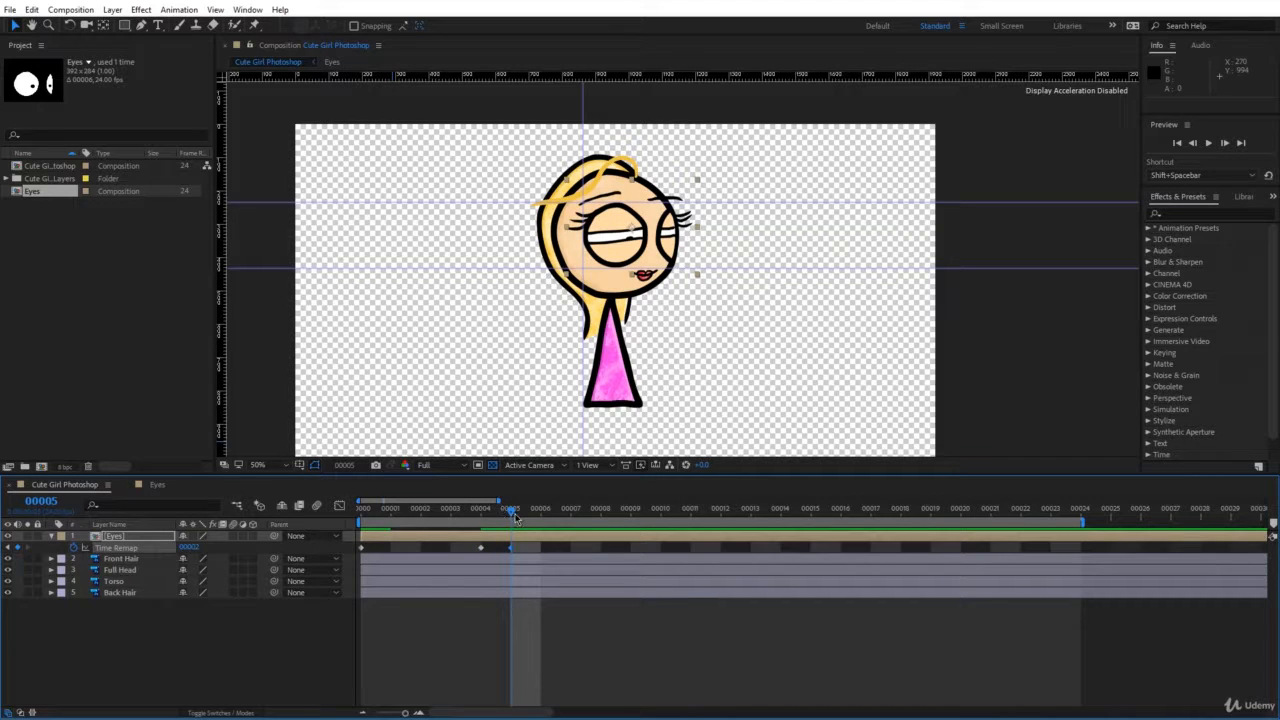
- At frame 6, set the Eyes layer's Time Remap value to 00003 for the fully closed eyes
drag(515, 517, 539, 517)
click(191, 548)
text(3)
key(Return)
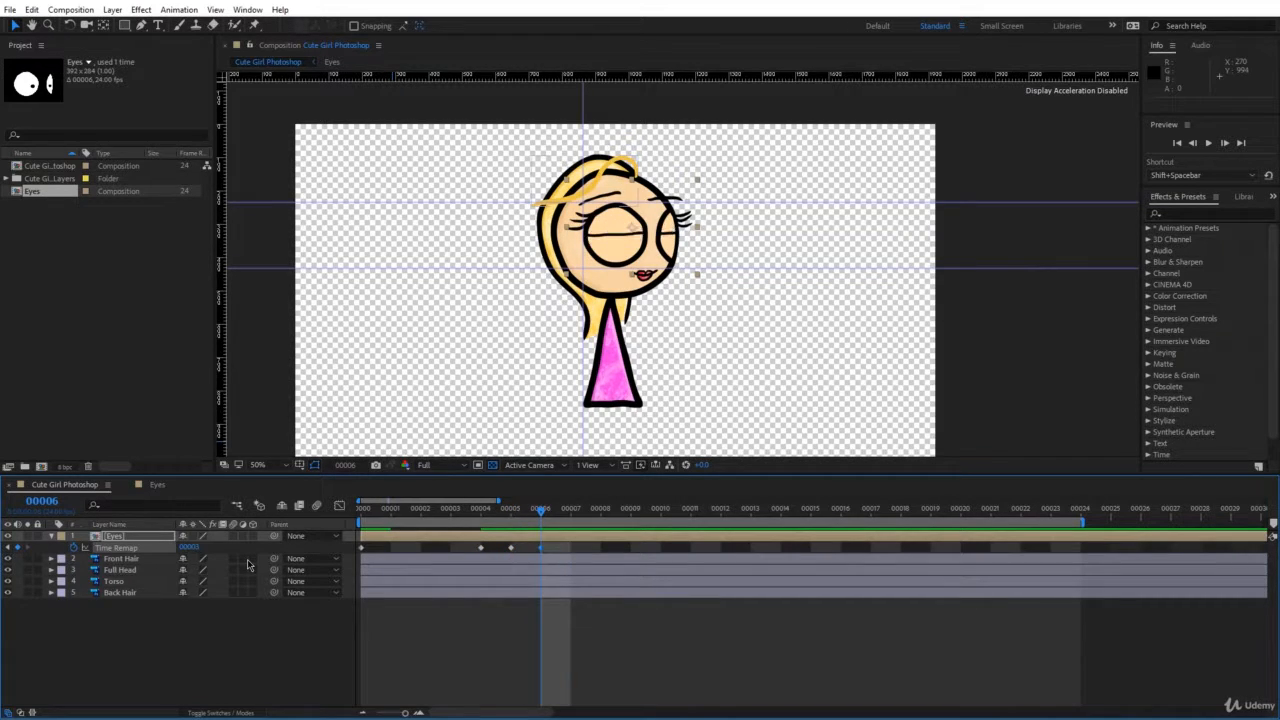
- At frame 7, set the Eyes layer's Time Remap value back to 00000 so the eyes open again
key(Page_Down)
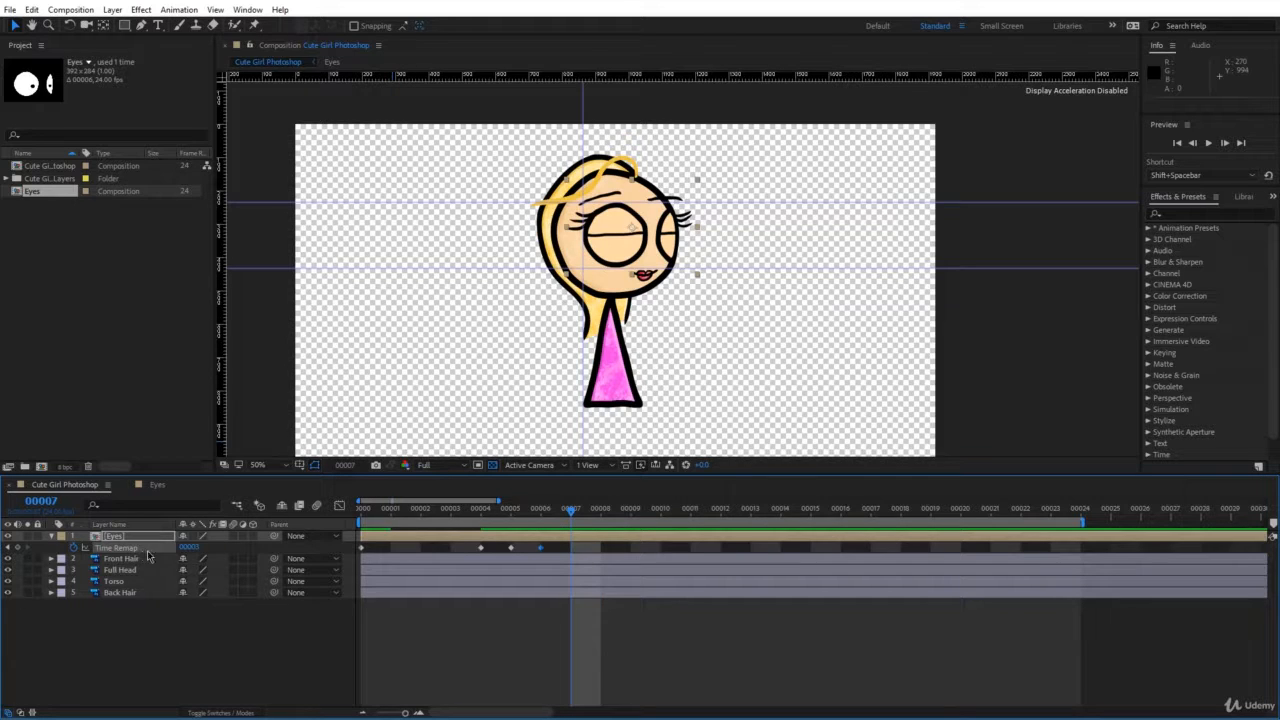
click(191, 548)
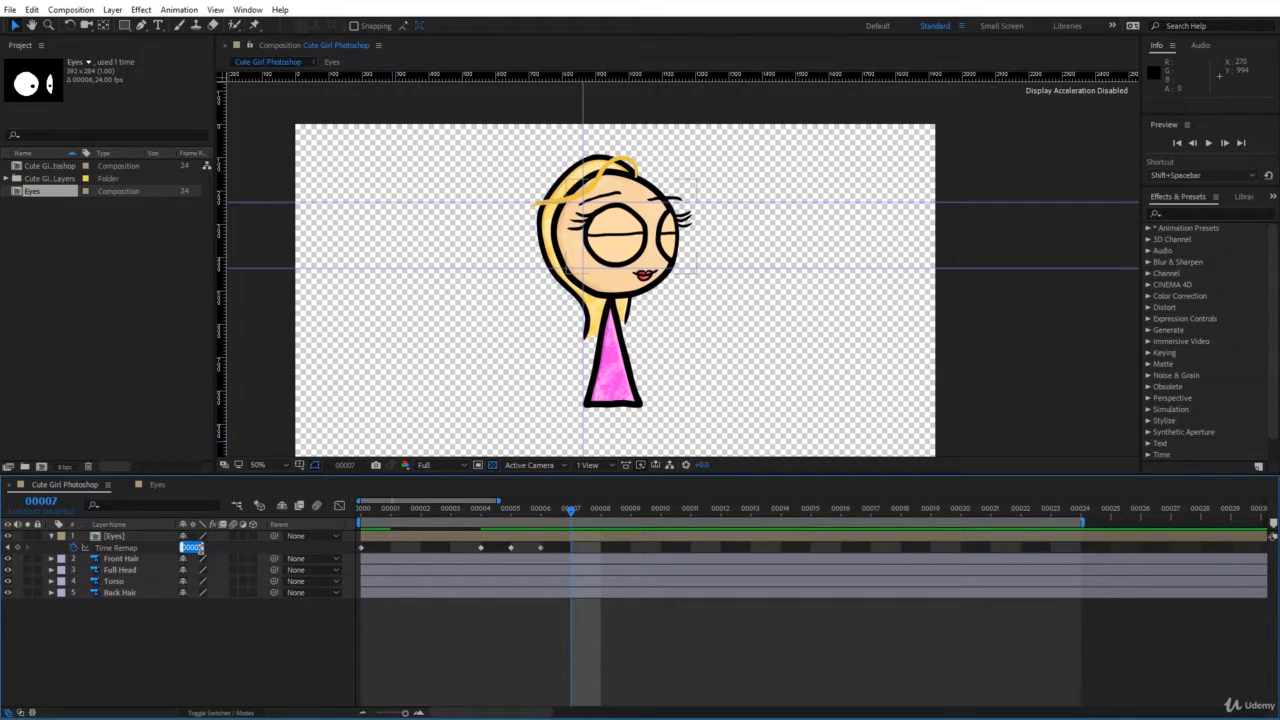
click(200, 548)
key(Return)
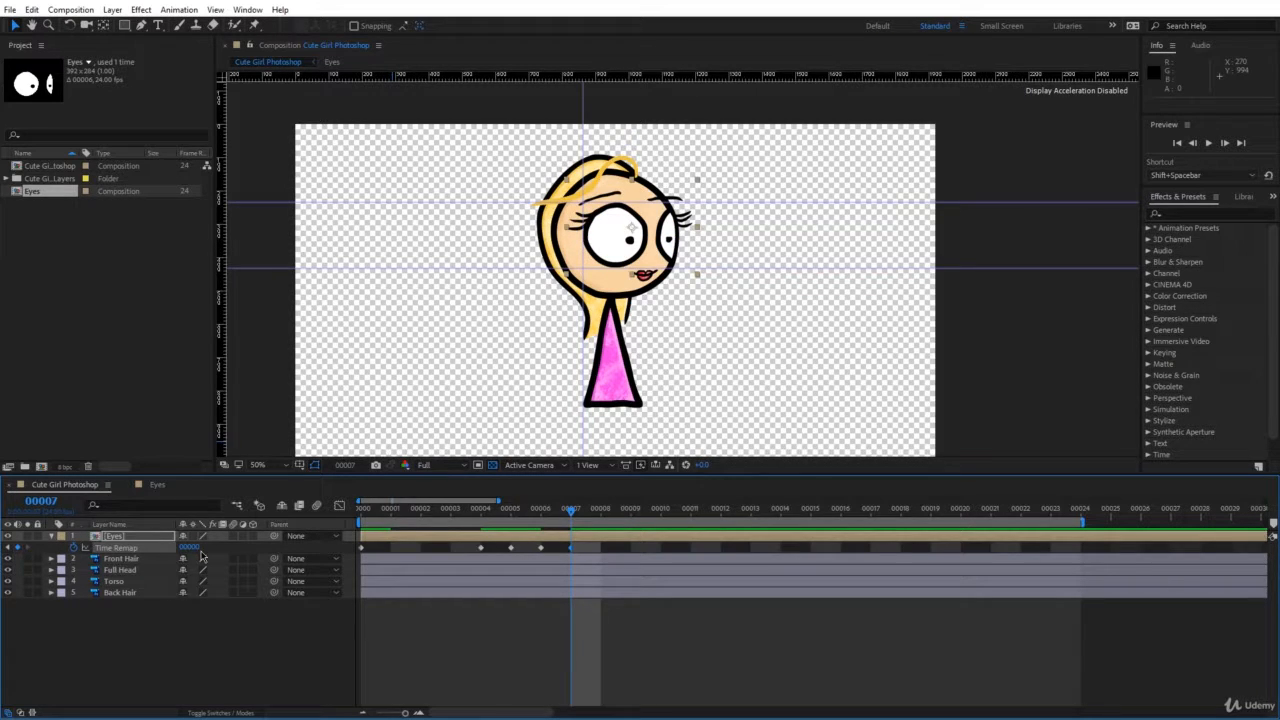
- Move the four blink keyframes of the Eyes layer's Time Remap to frames 5 through 8 and play the blink
drag(571, 511, 786, 560)
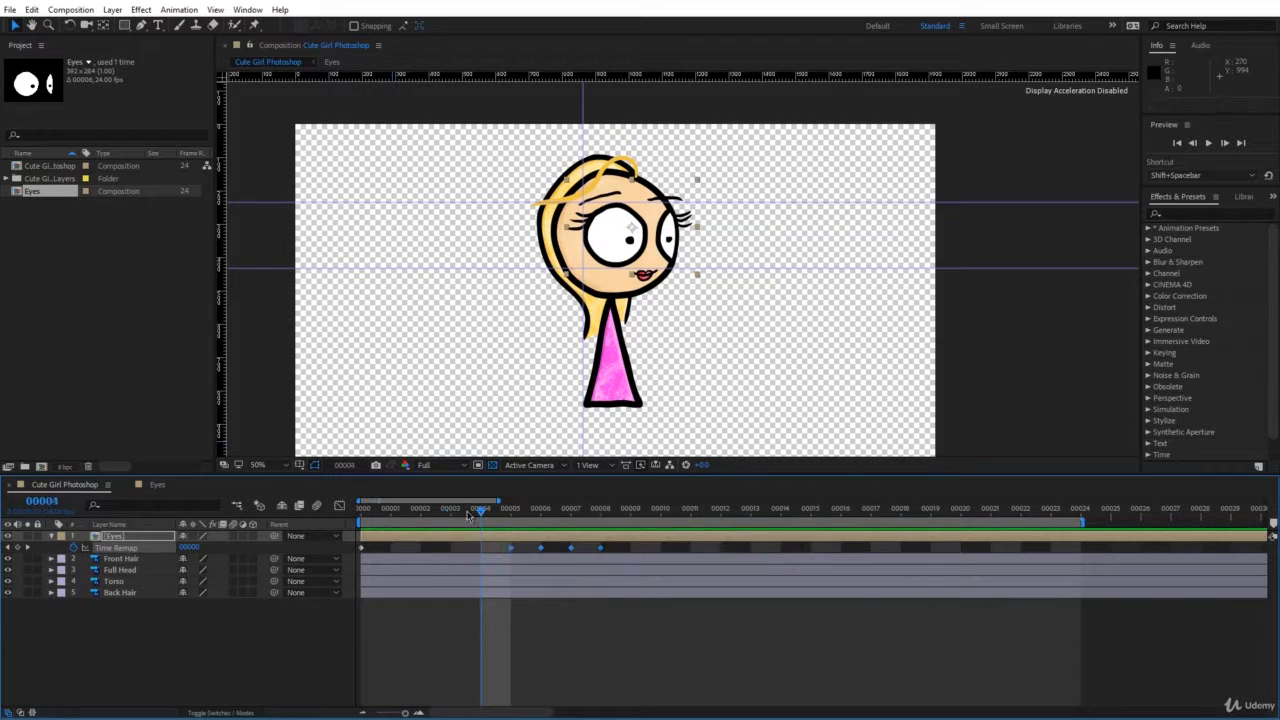
key(space)
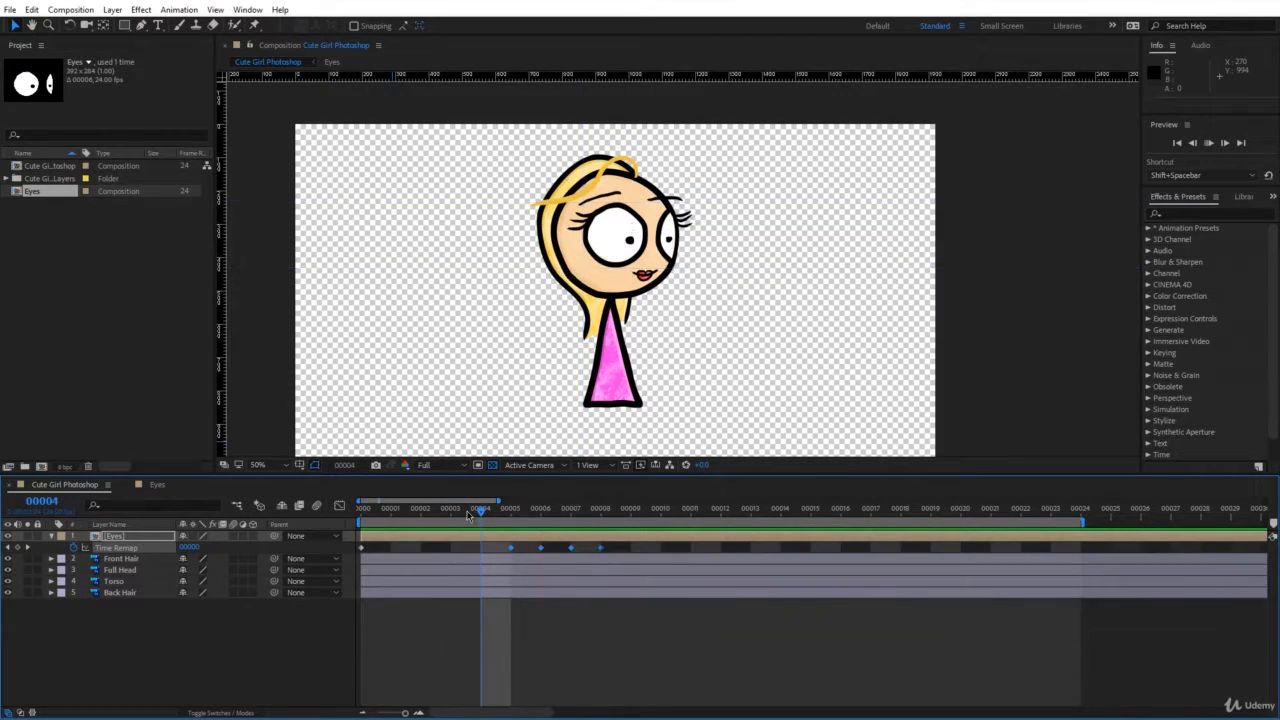
click(617, 548)
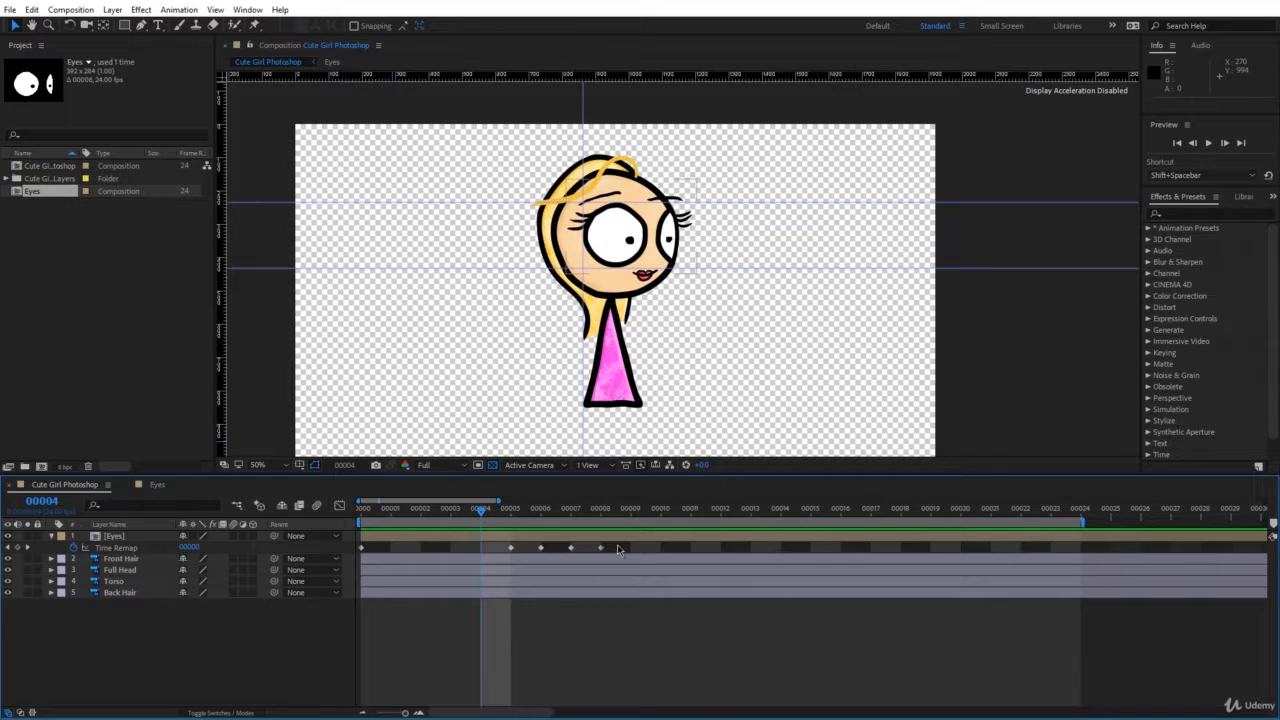
- Stretch the four blink keyframes together so they fall on frames 5, 7, 9 and 11, and play the slower blink
drag(617, 544, 490, 563)
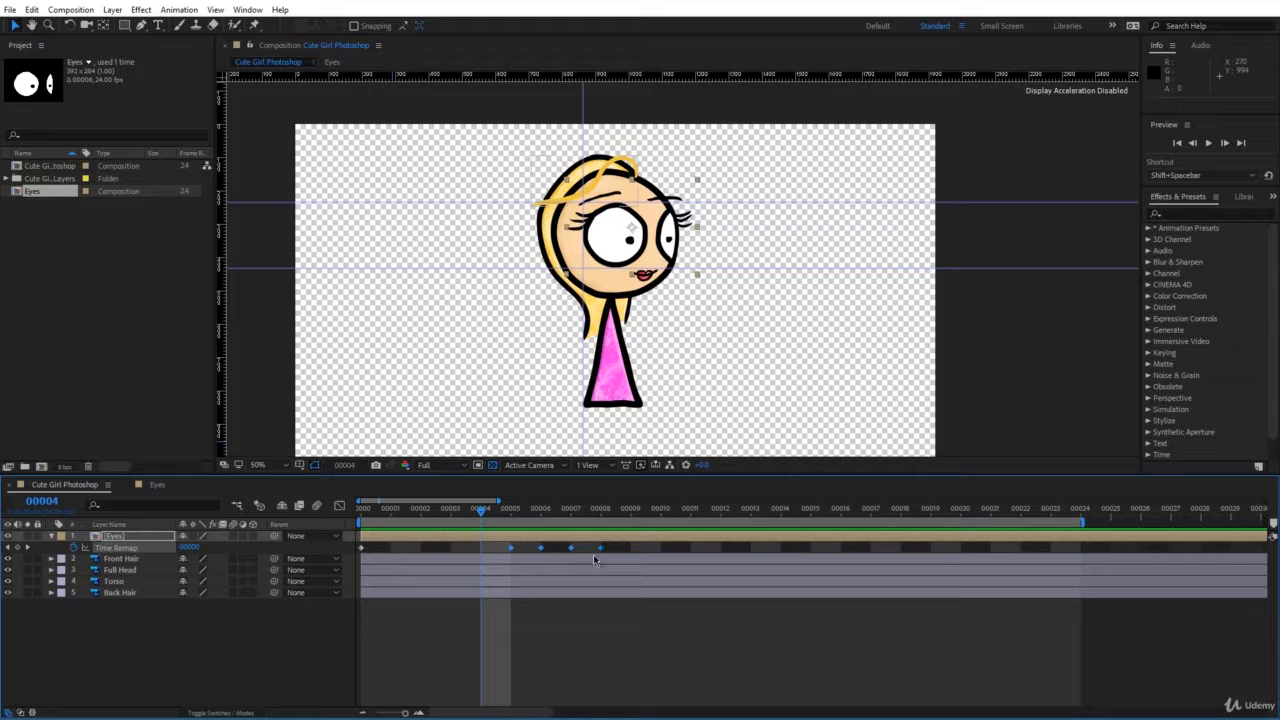
drag(605, 550, 735, 550)
drag(721, 548, 690, 552)
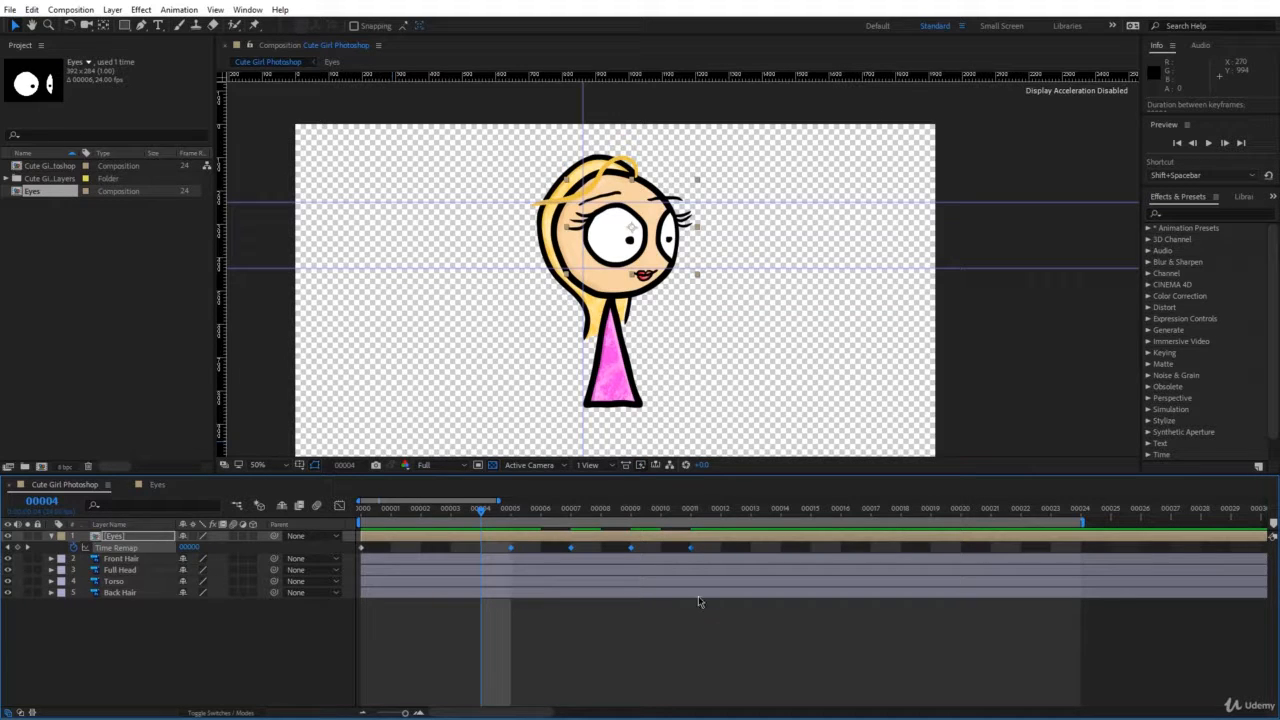
key(space)
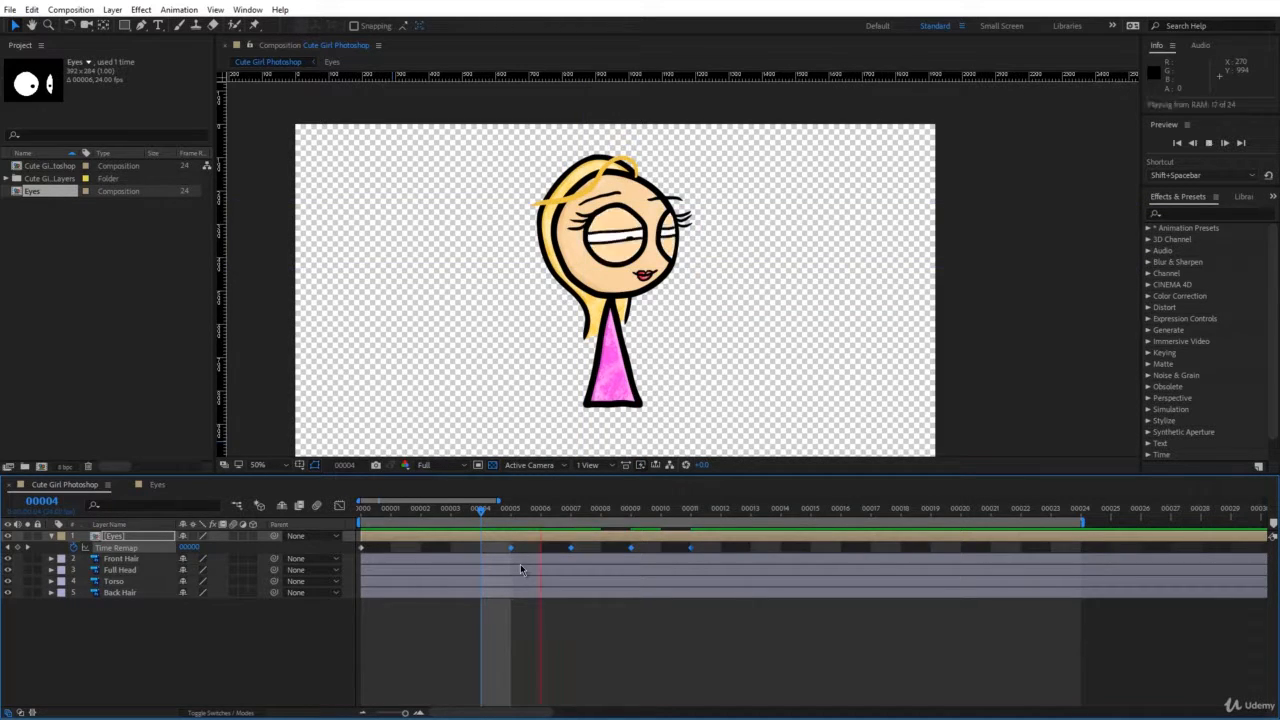